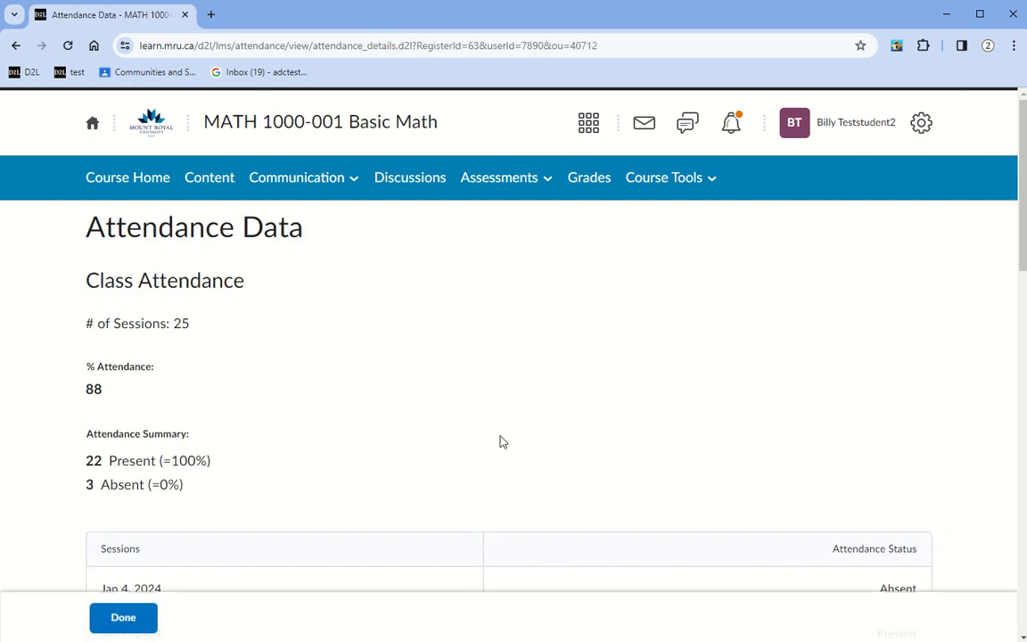
# - Review the student's session-by-session class attendance record, then switch to the instructor's course homepage
pyautogui.scroll(-4, 680, 373)
pyautogui.moveTo(914, 234); pyautogui.dragTo(866, 232)
pyautogui.scroll(-9, 844, 365)
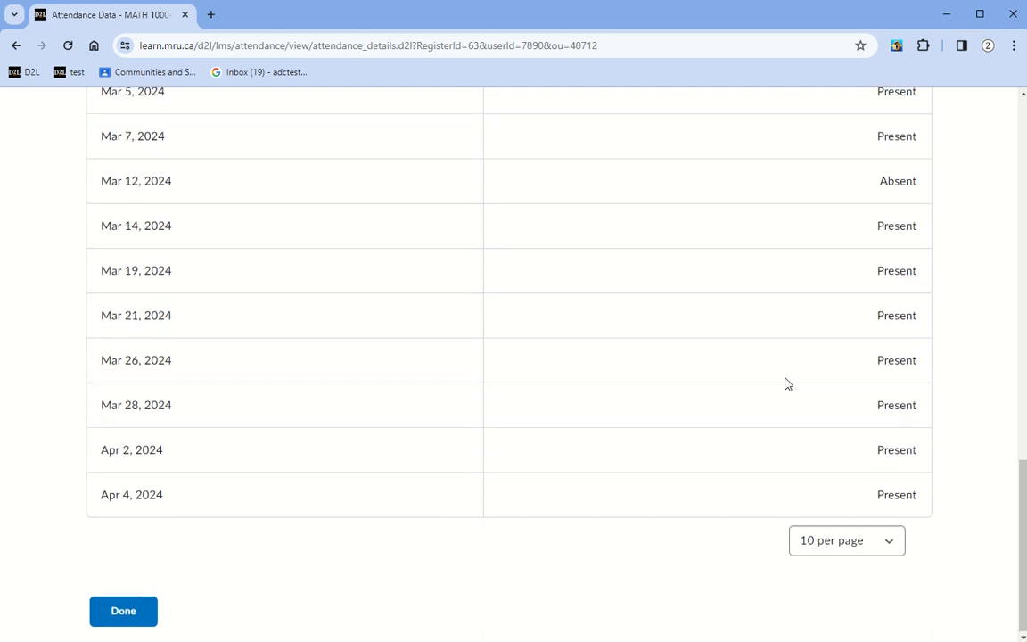
pyautogui.scroll(13, 783, 383)
pyautogui.click(943, 16)
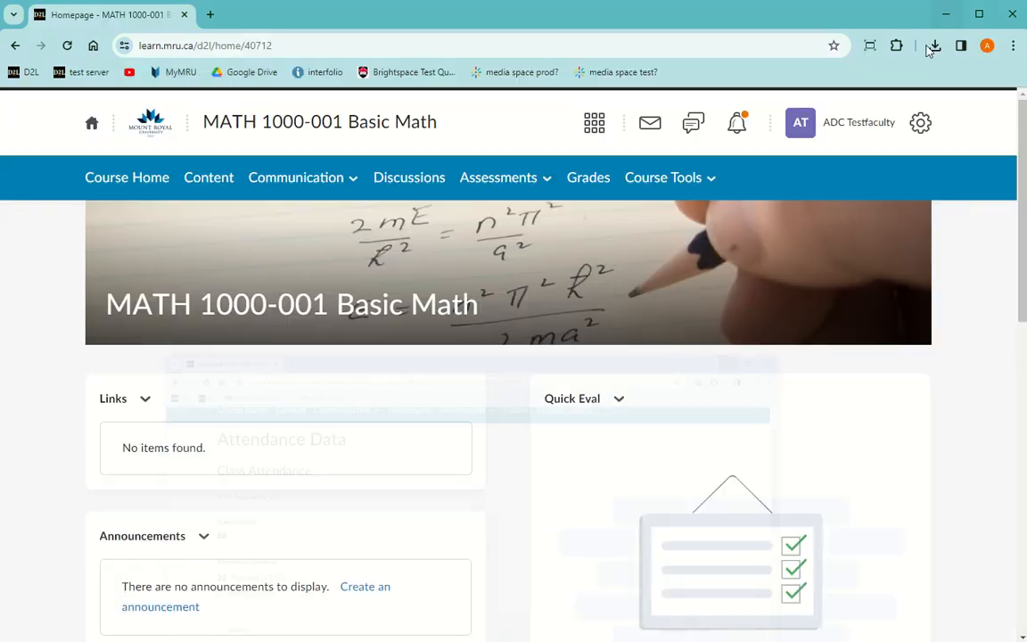
# - Open the Class Attendance register and examine the students' session statuses, totals and attendance percentages
pyautogui.click(493, 187)
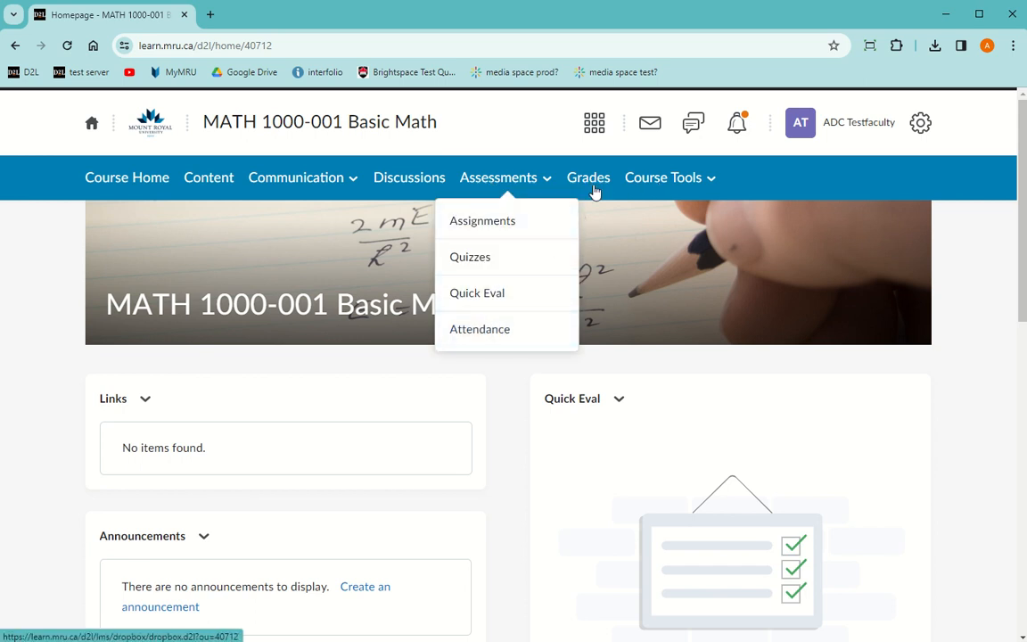
pyautogui.click(518, 335)
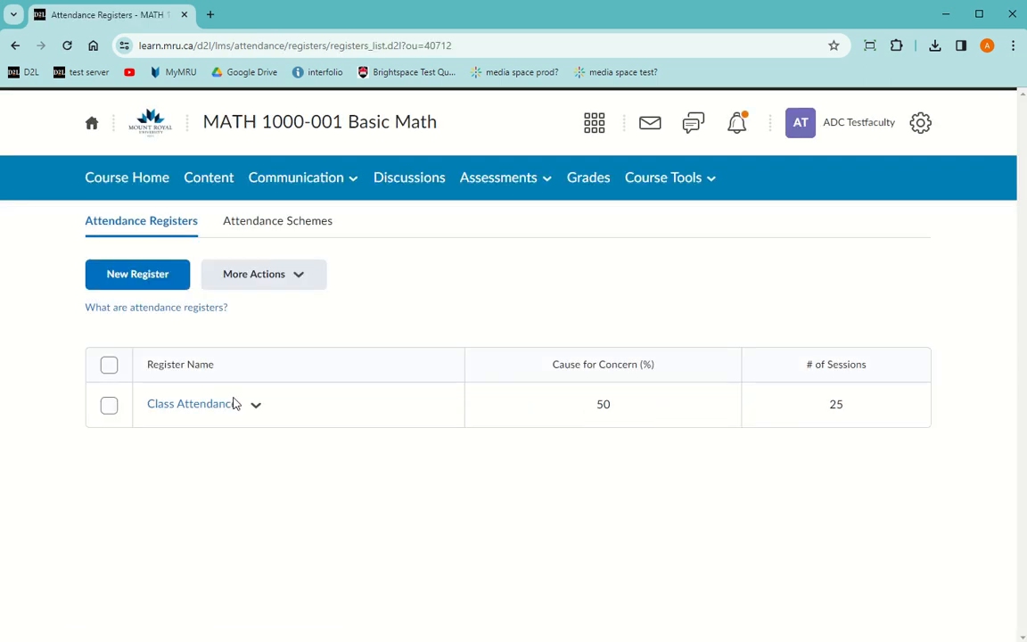
pyautogui.click(192, 406)
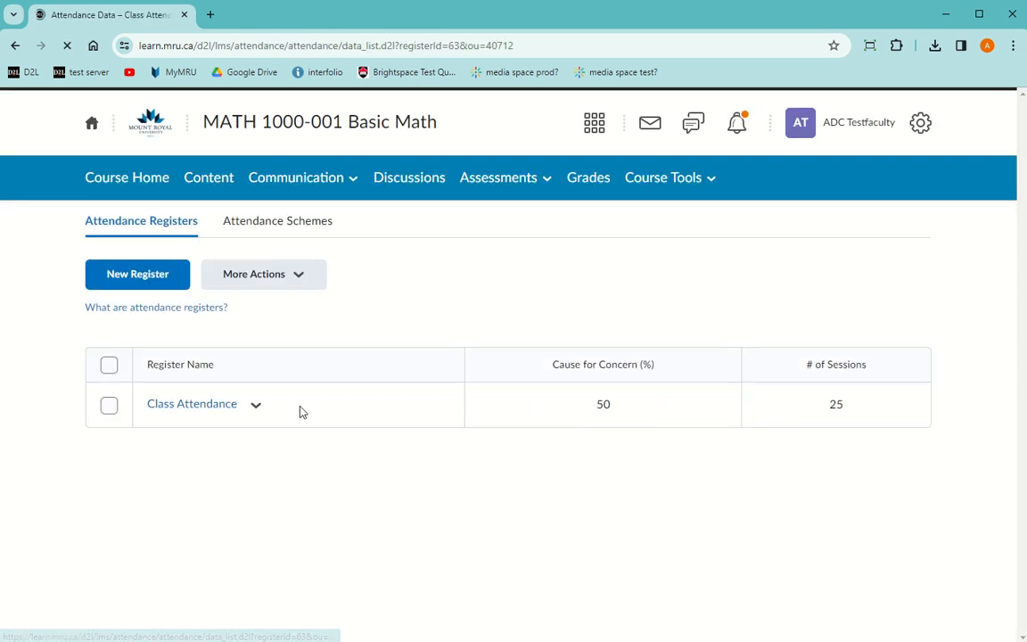
pyautogui.scroll(-3, 320, 473)
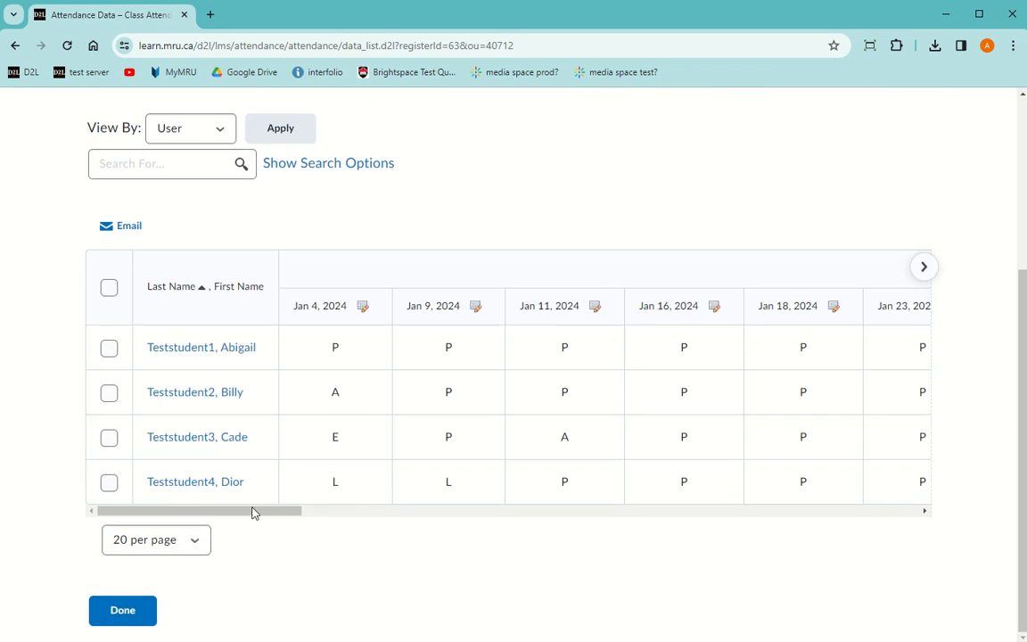
pyautogui.moveTo(296, 514); pyautogui.dragTo(941, 525)
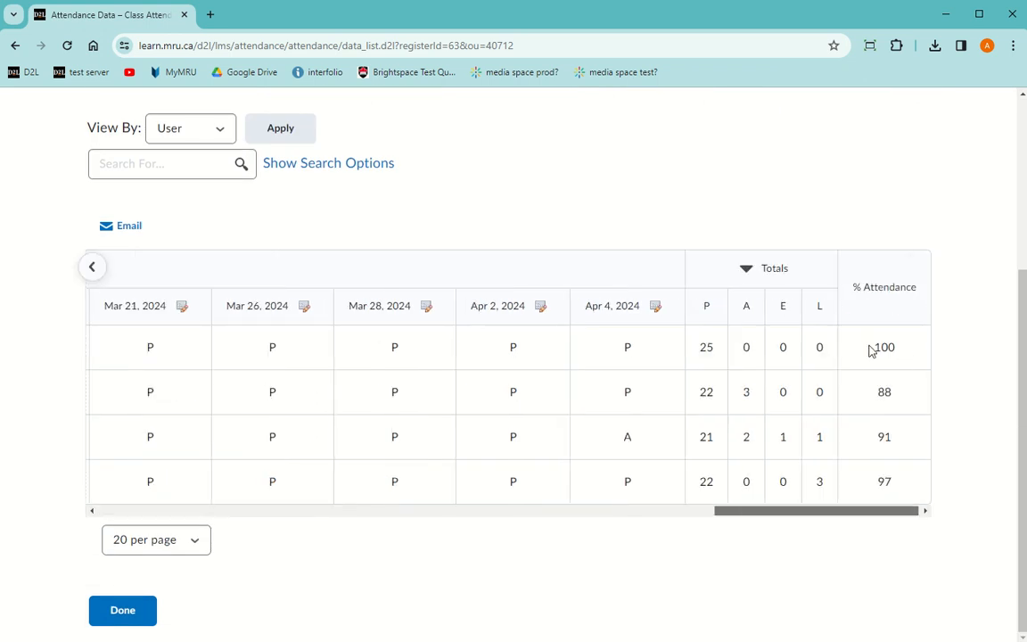
pyautogui.scroll(3, 626, 385)
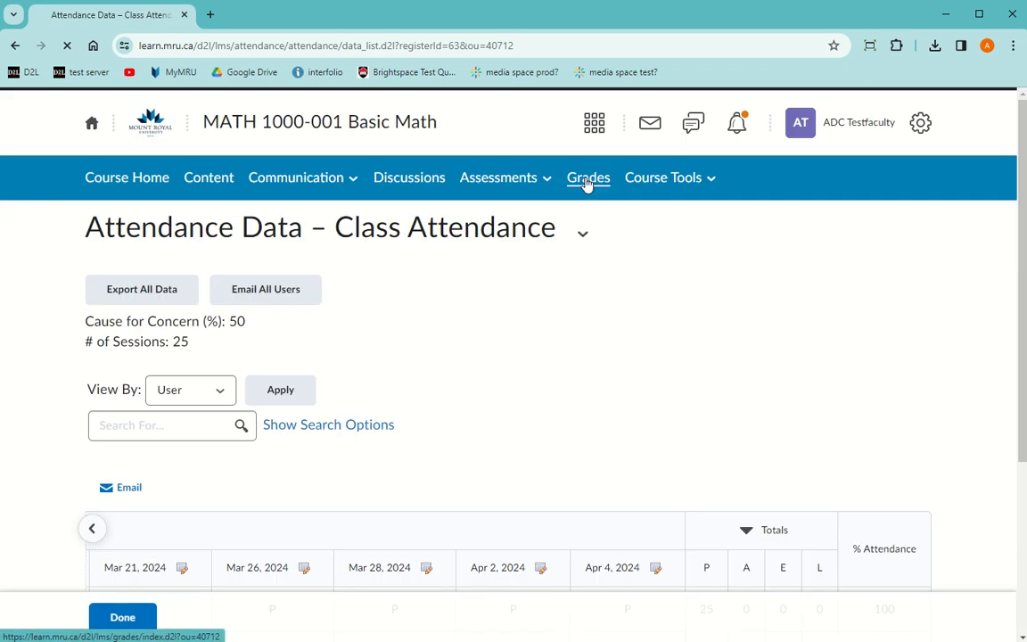
# - Start a new numeric grade item in the course's grade management
pyautogui.click(588, 181)
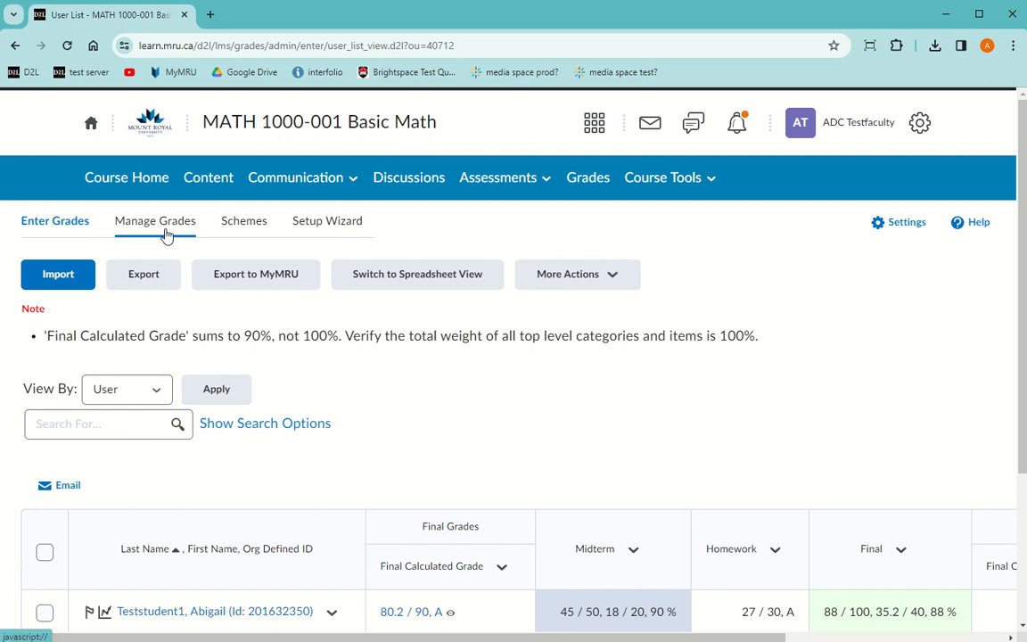
pyautogui.click(166, 236)
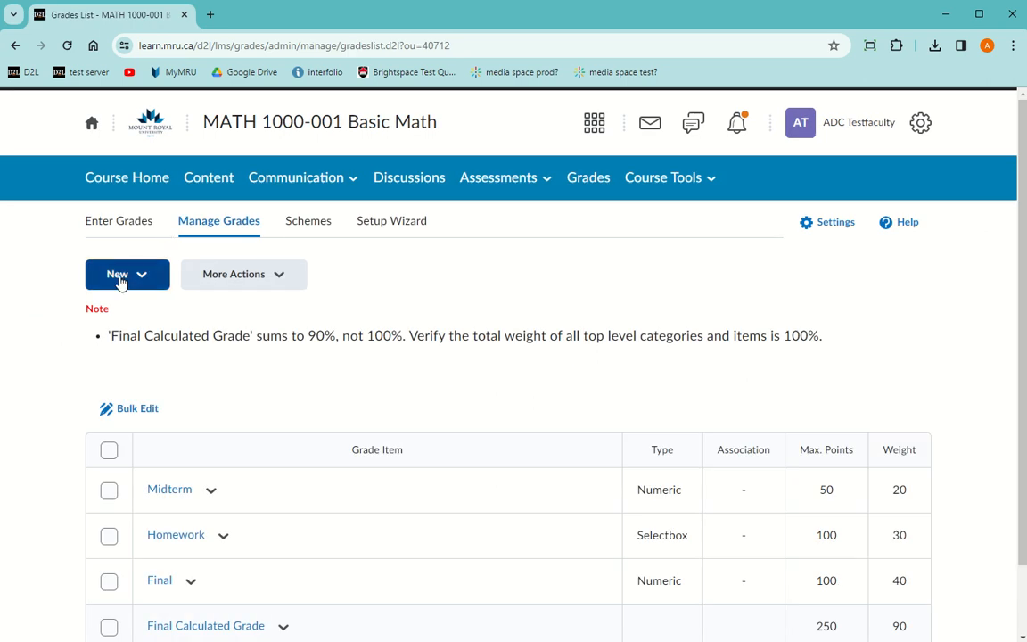
pyautogui.click(119, 278)
pyautogui.click(116, 322)
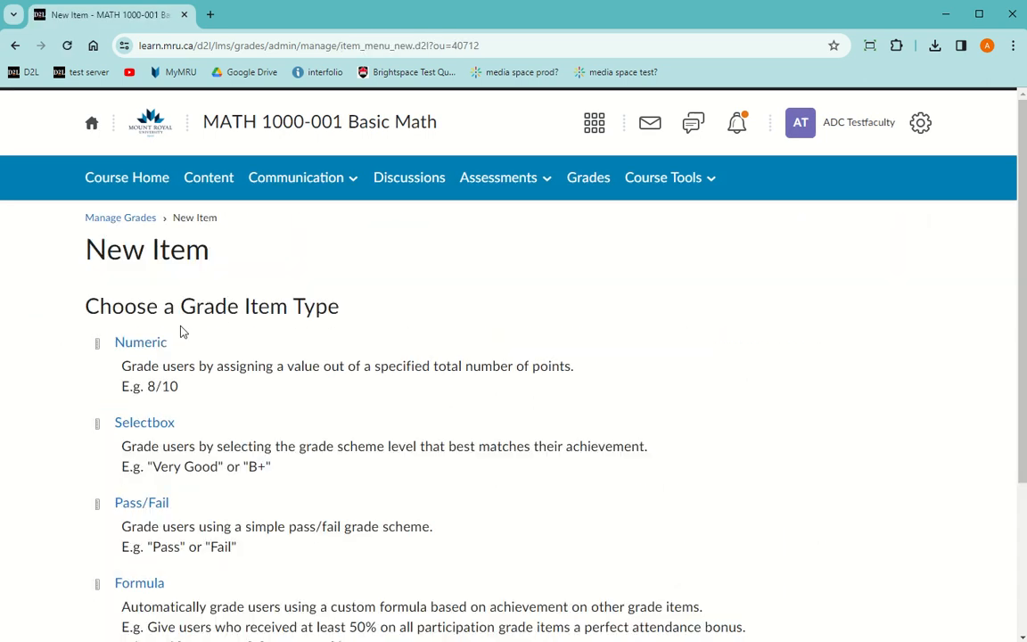
pyautogui.click(143, 348)
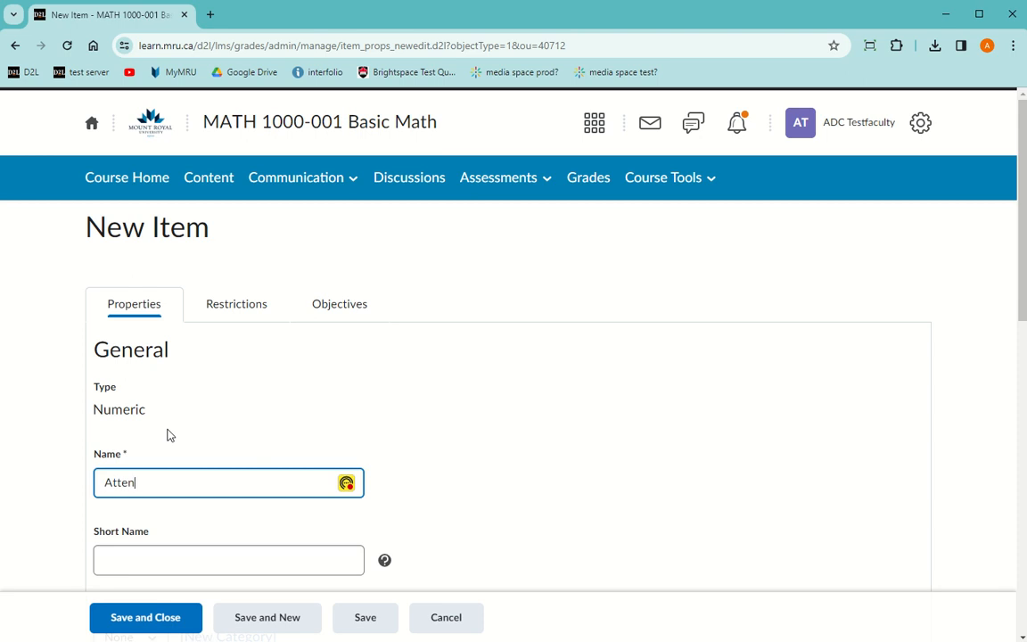
# - Name the grade item Attendance, set its maximum points to 100, and save it
pyautogui.scroll(-5, 170, 435)
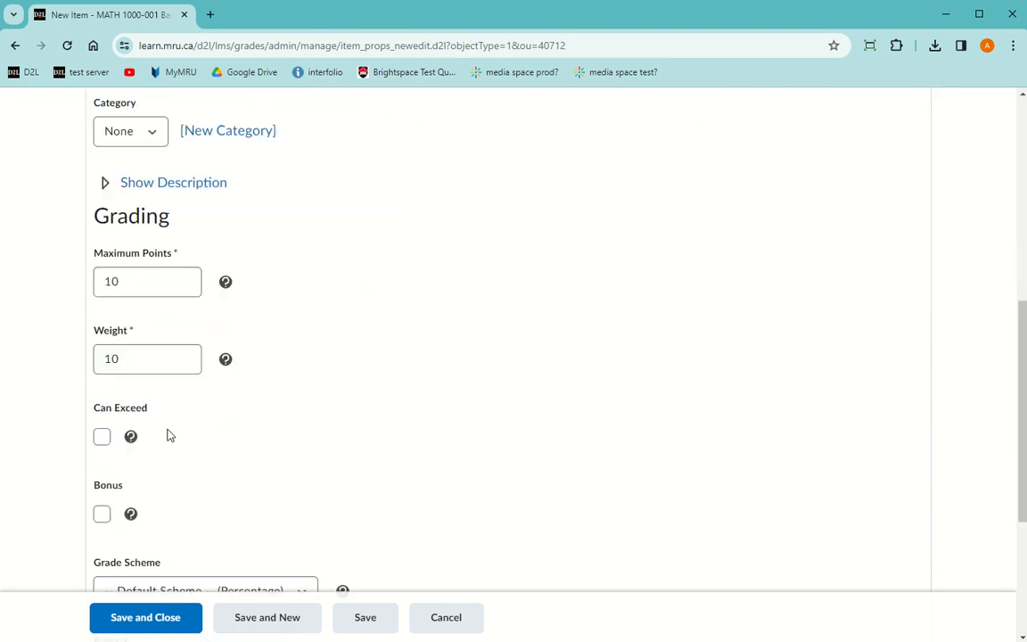
pyautogui.click(167, 293)
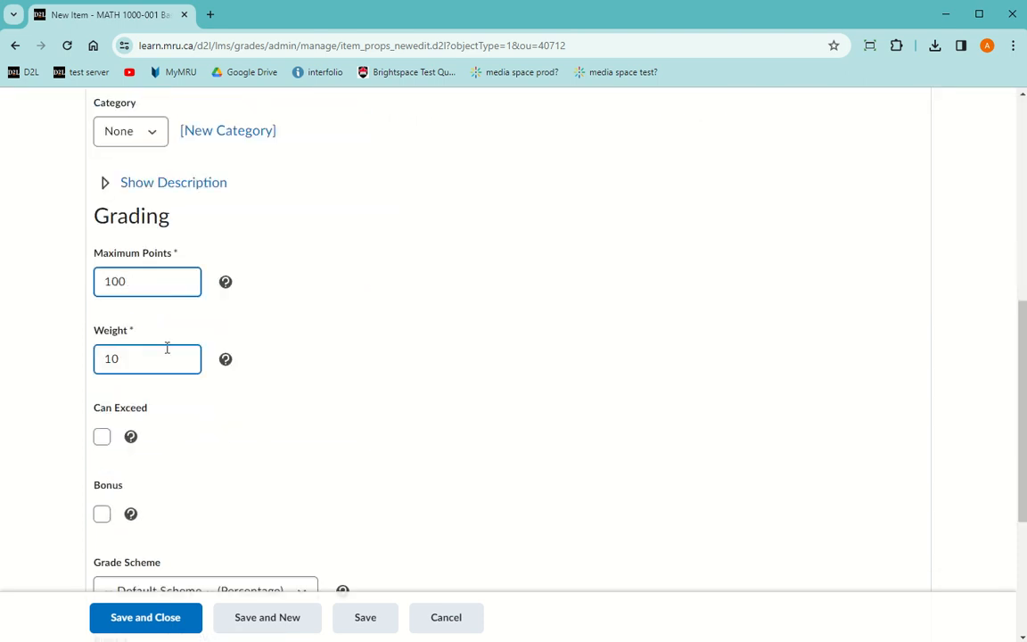
pyautogui.click(167, 618)
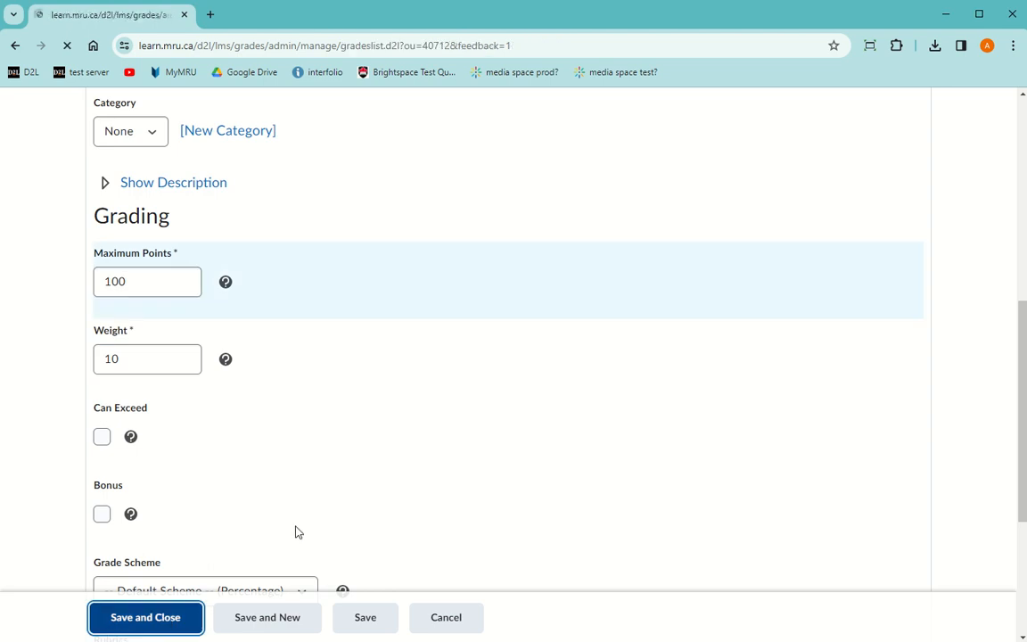
pyautogui.scroll(-2, 552, 490)
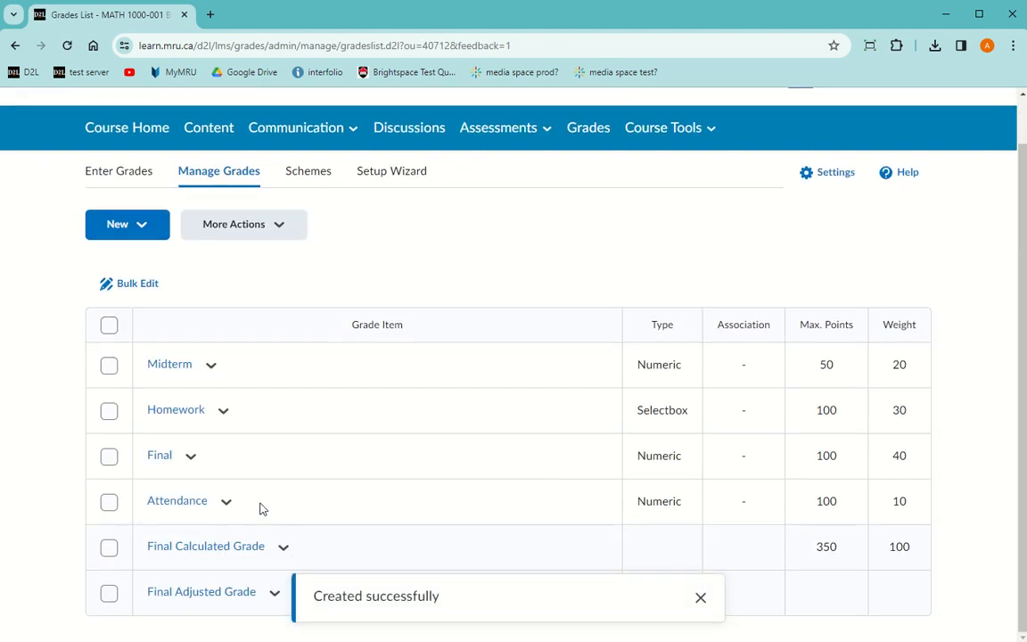
pyautogui.scroll(2, 262, 504)
# - Open the grade export options and sort the export by First Name, Last Name, Org Defined ID, Username
pyautogui.click(126, 222)
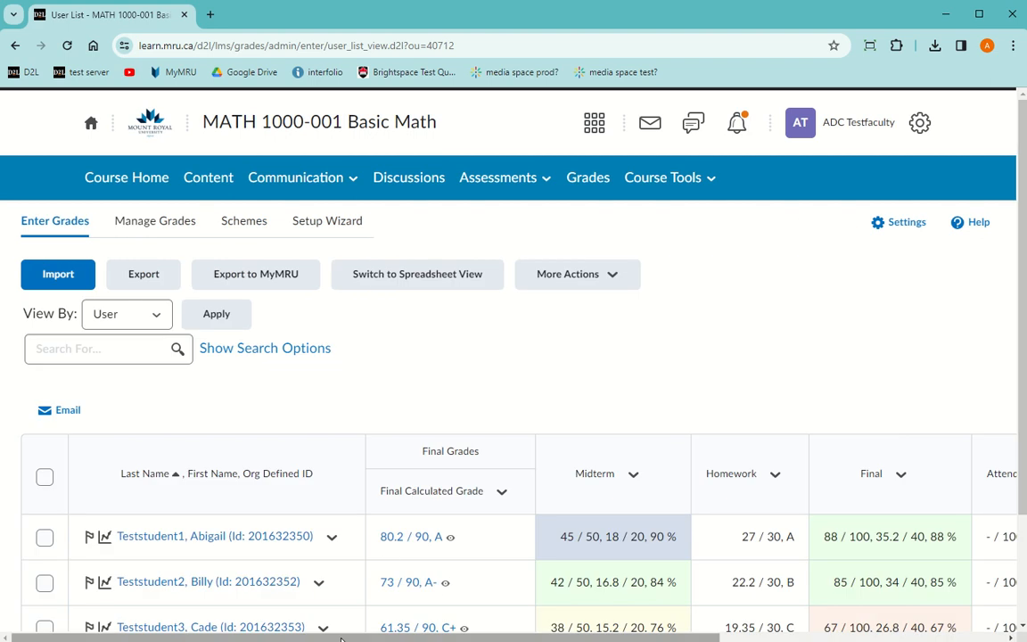
pyautogui.moveTo(458, 636); pyautogui.dragTo(756, 637)
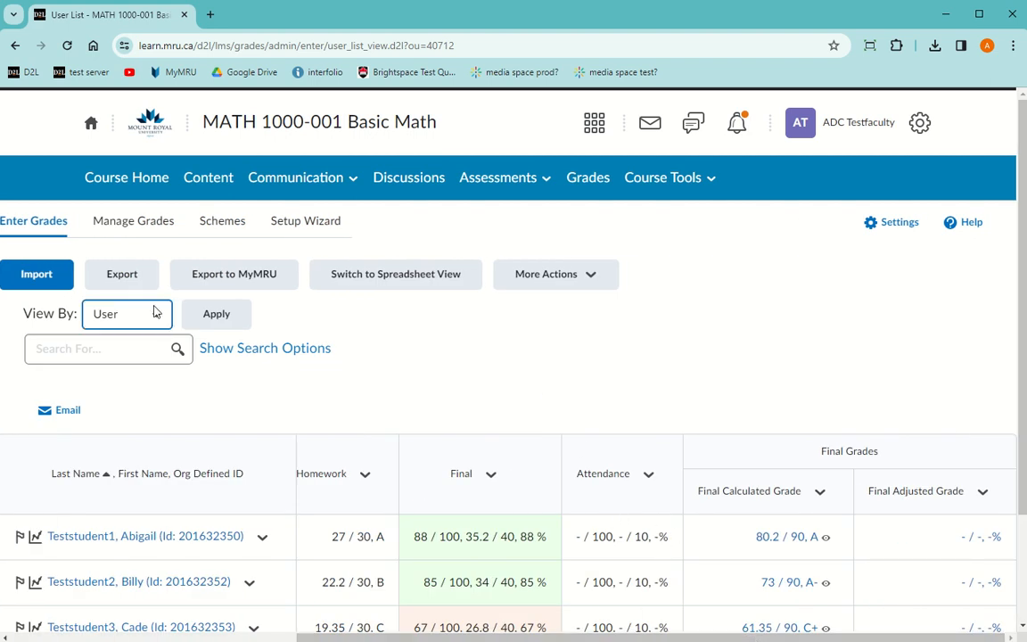
pyautogui.click(122, 274)
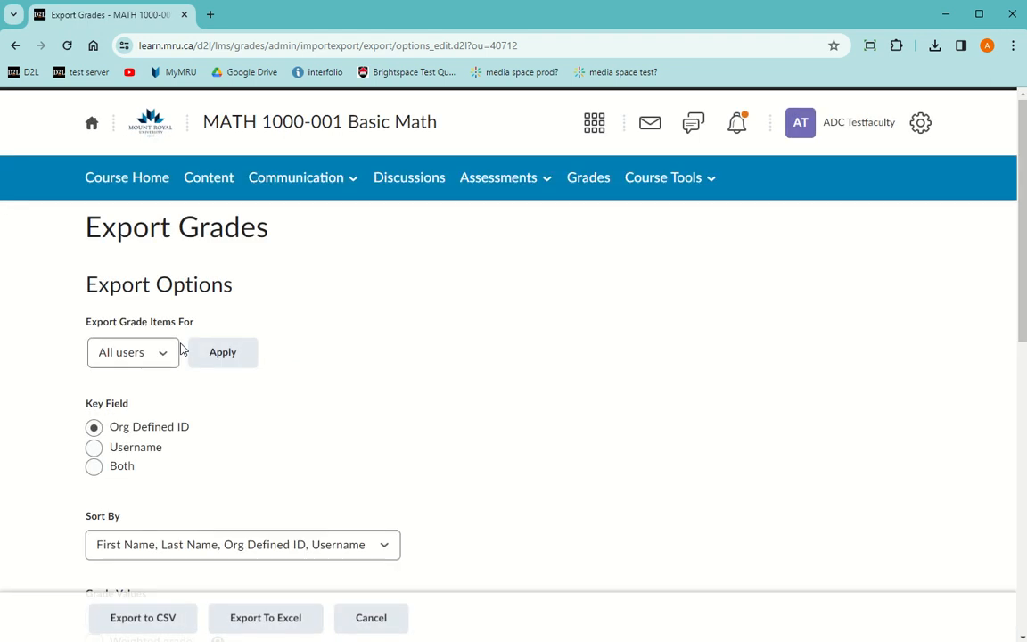
pyautogui.scroll(-3, 134, 434)
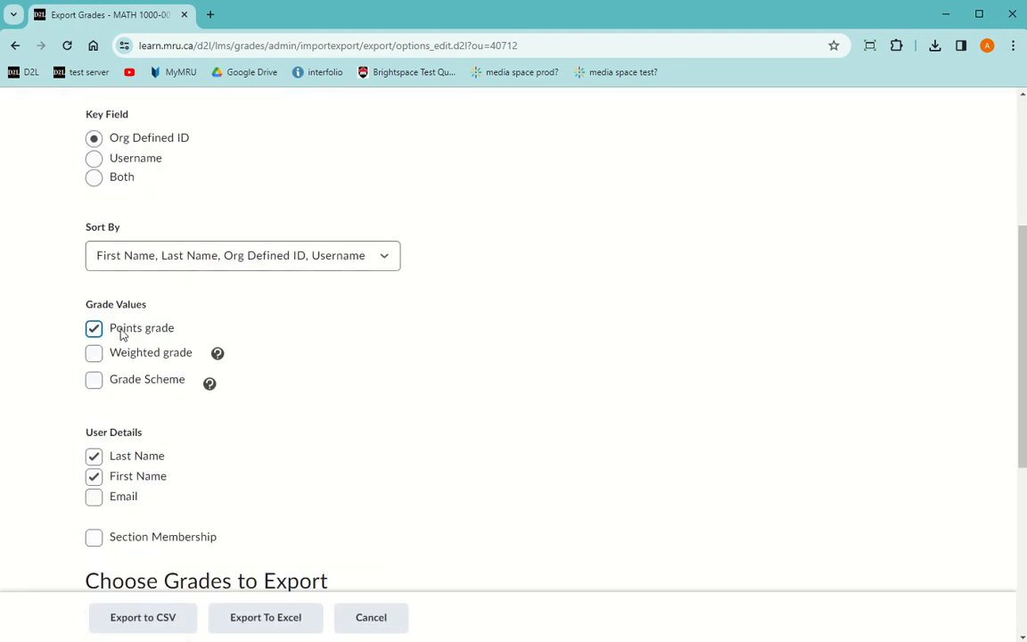
pyautogui.click(121, 259)
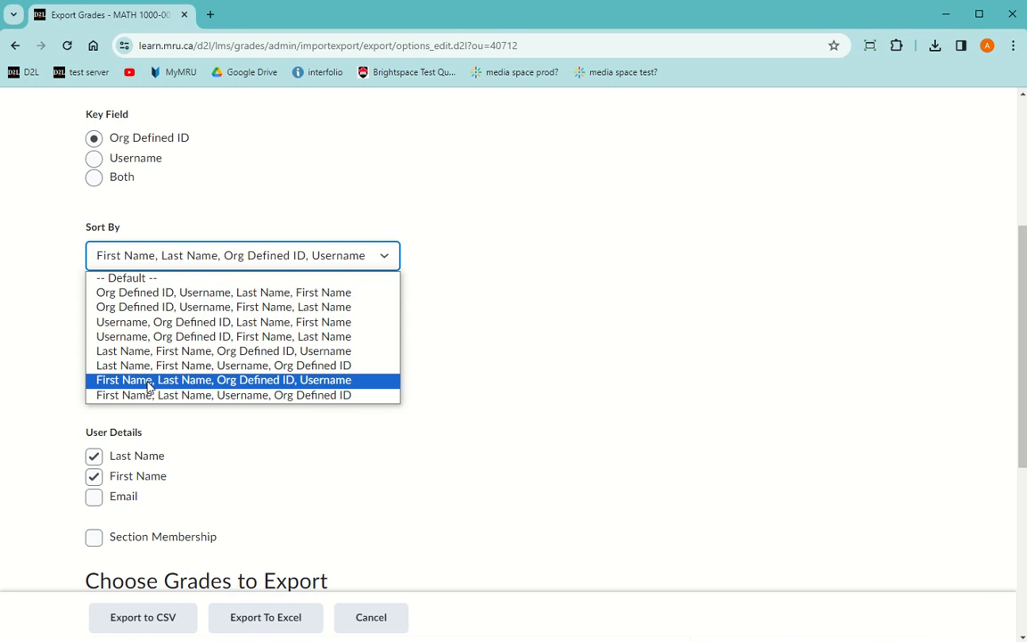
pyautogui.click(226, 383)
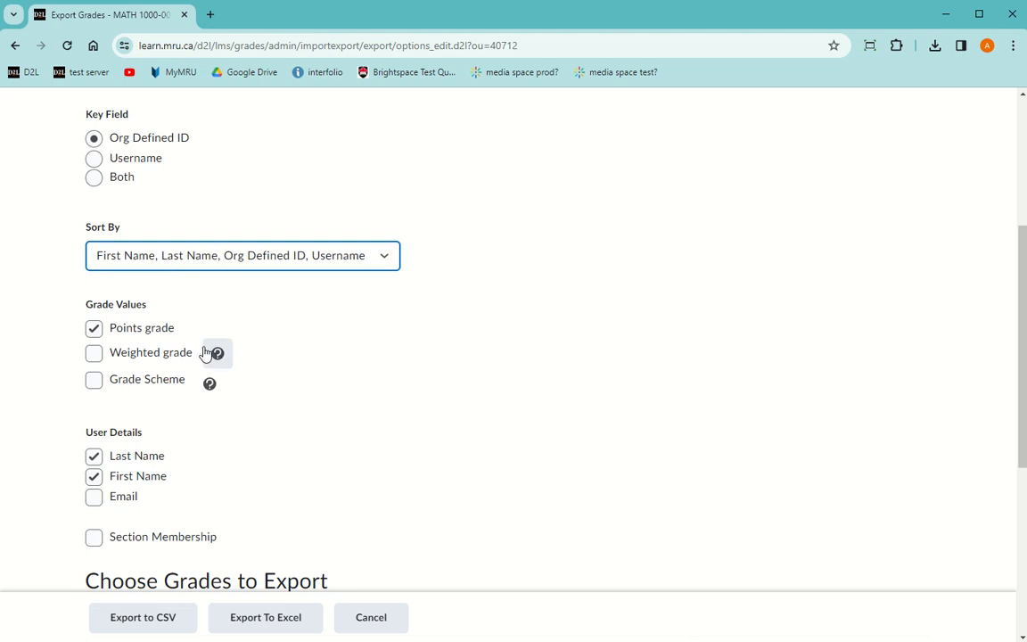
# - Choose only the Attendance grade item for export
pyautogui.scroll(-3, 209, 353)
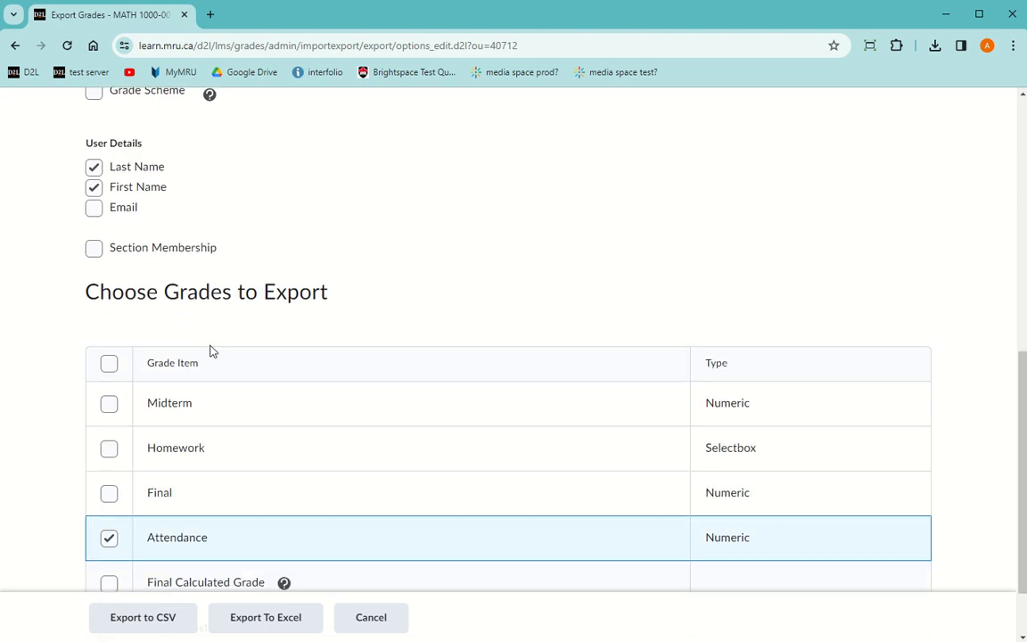
pyautogui.click(109, 364)
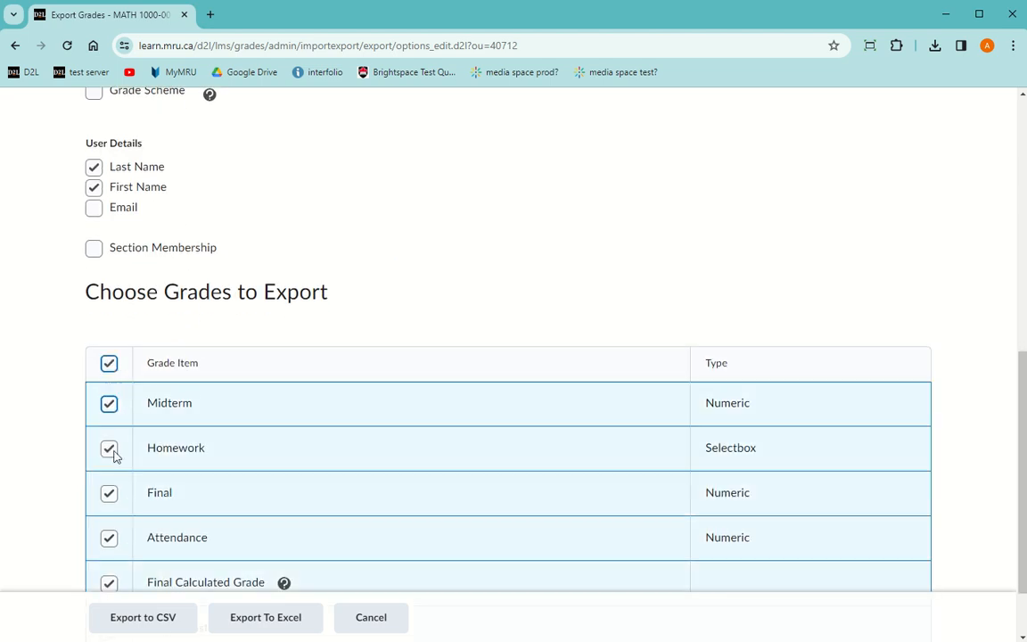
pyautogui.click(109, 364)
pyautogui.click(109, 538)
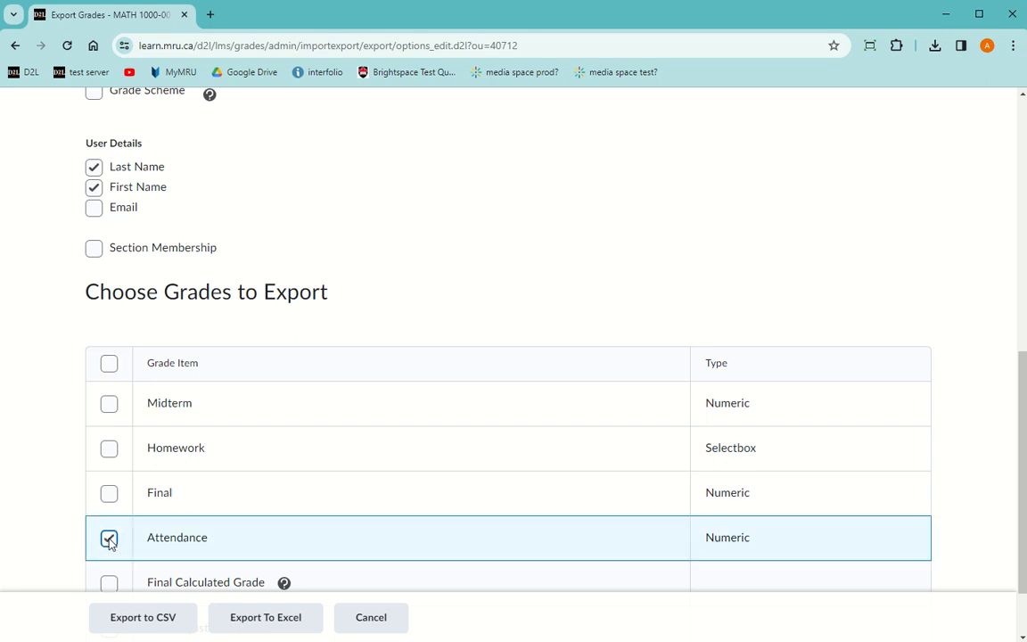
# - Export the grades to CSV, view the downloaded file in Excel, then return to the browser and close the export dialog
pyautogui.click(140, 623)
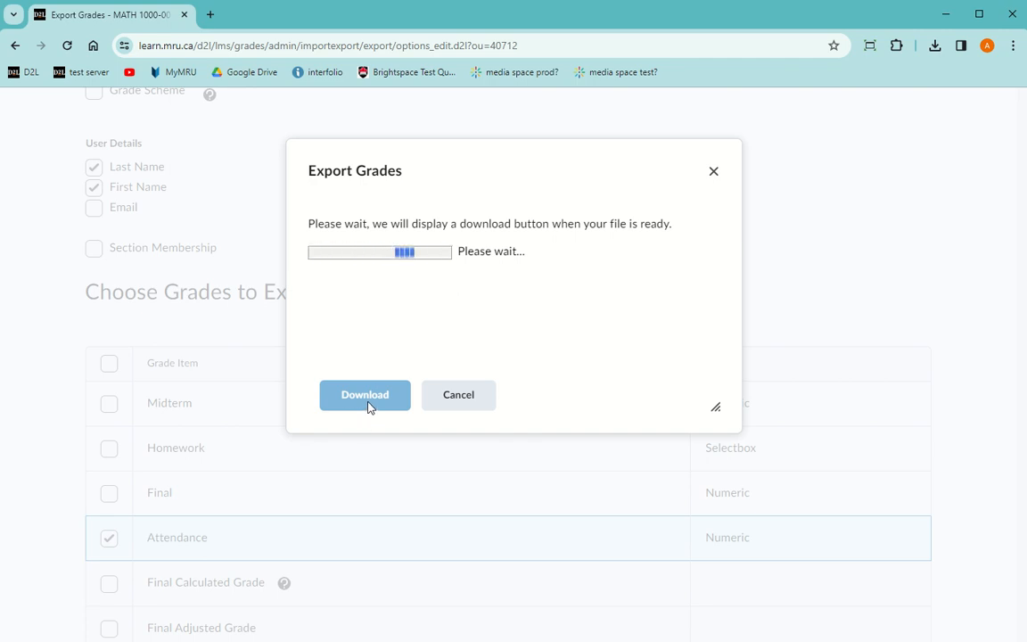
pyautogui.click(370, 403)
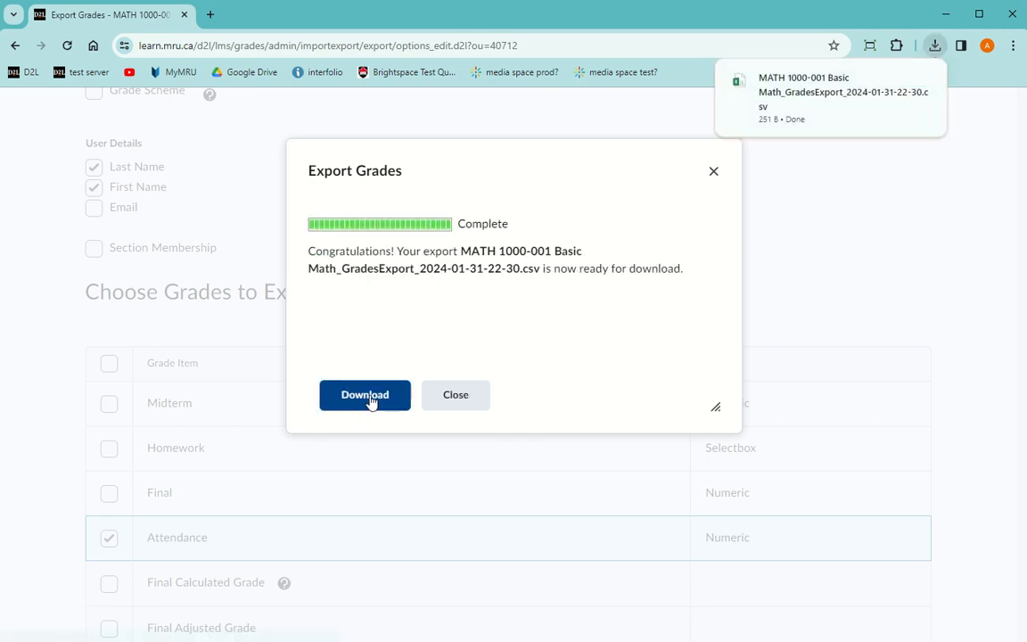
pyautogui.moveTo(808, 118)
pyautogui.click(811, 97)
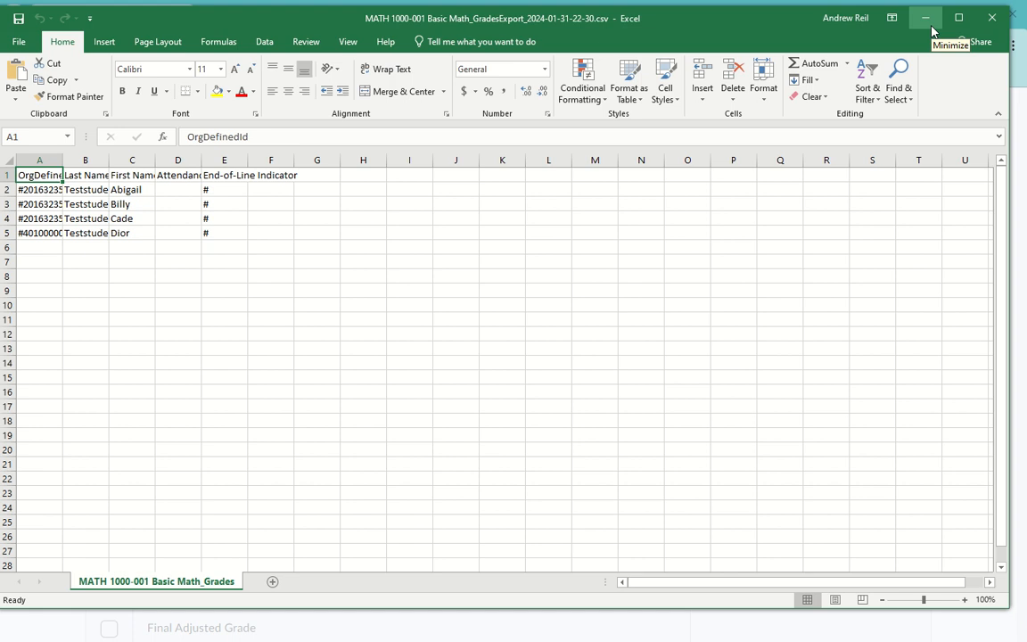
pyautogui.click(926, 17)
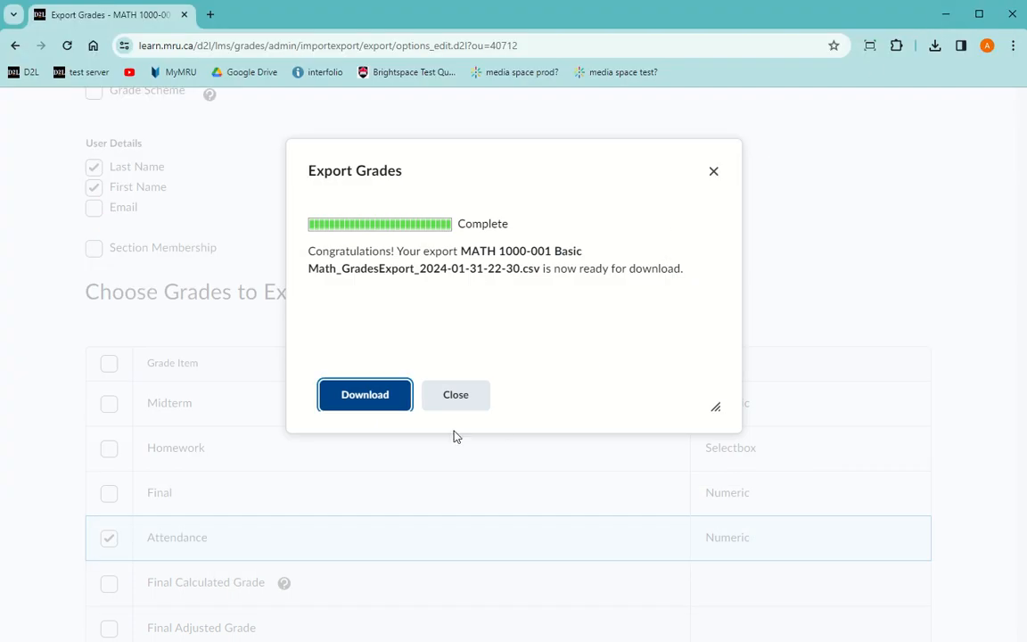
pyautogui.click(470, 399)
pyautogui.scroll(10, 482, 410)
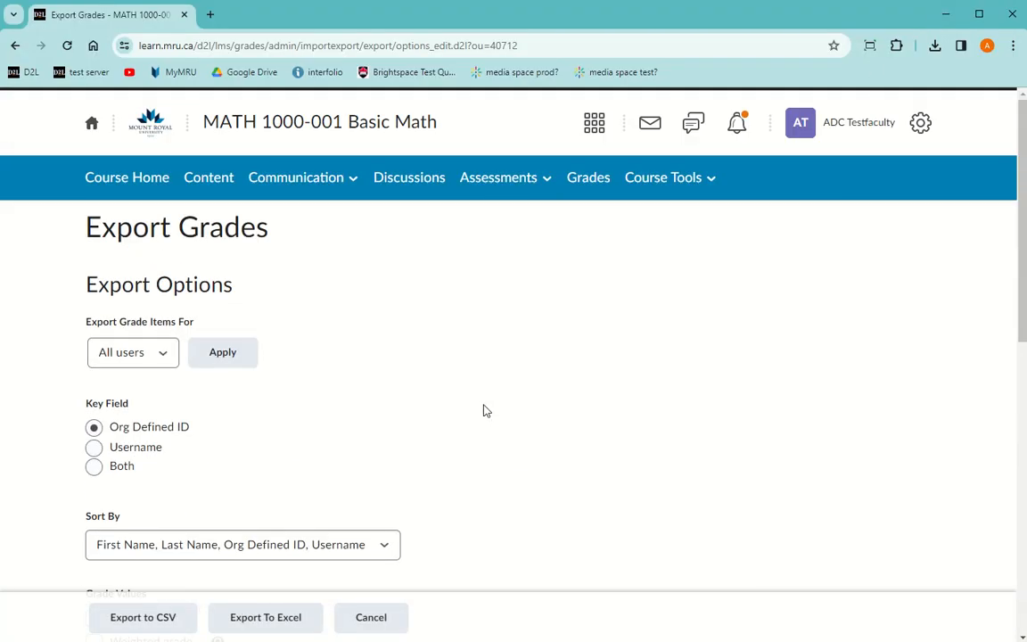
# - Export all data from the Class Attendance register and open the downloaded CSV file in Excel
pyautogui.click(496, 183)
pyautogui.click(498, 335)
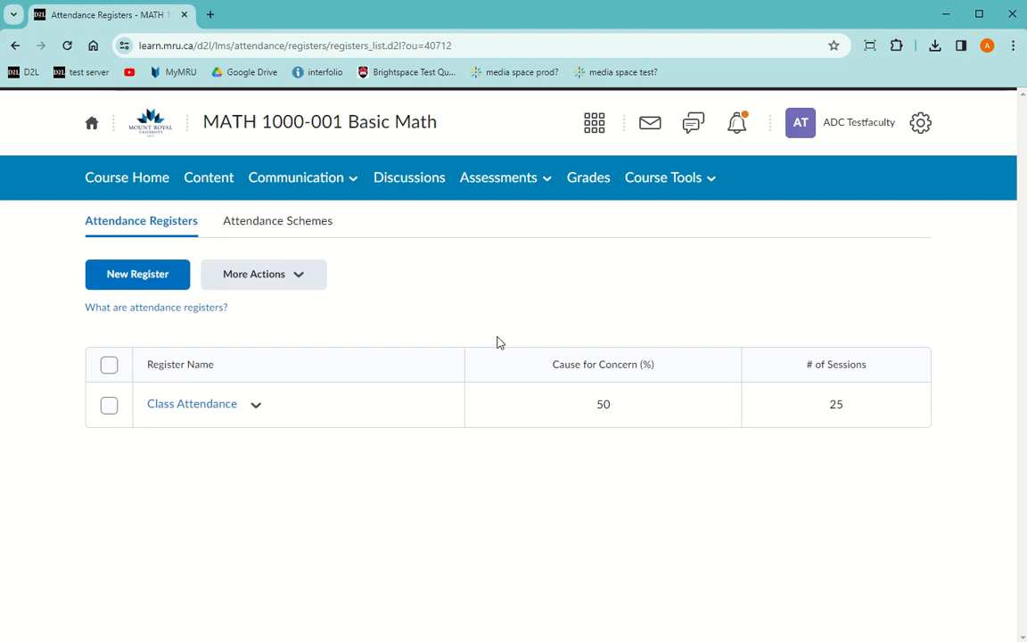
pyautogui.click(165, 406)
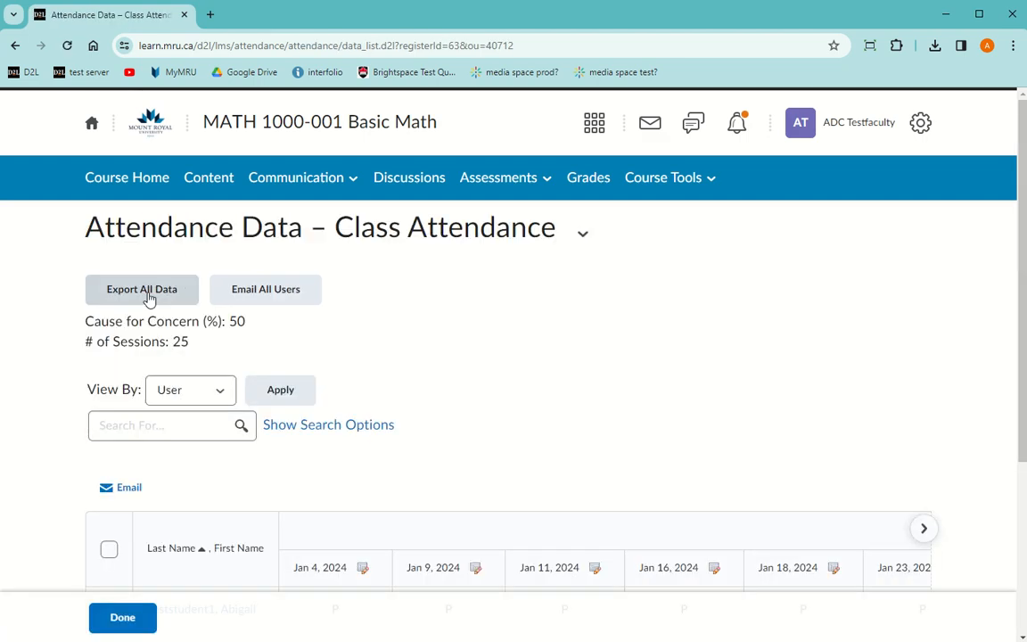
pyautogui.click(149, 295)
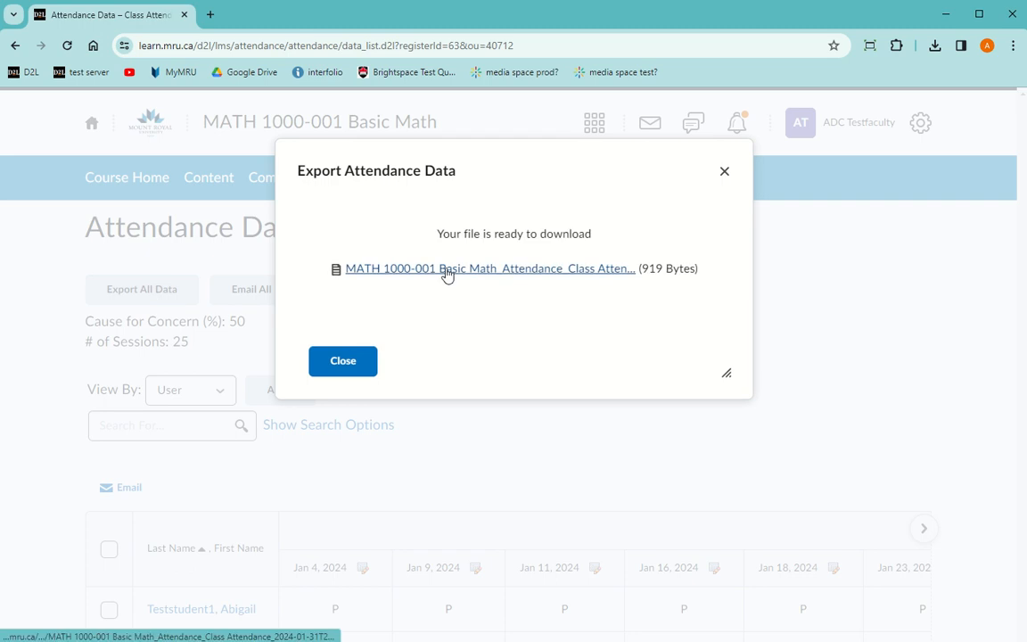
pyautogui.click(448, 273)
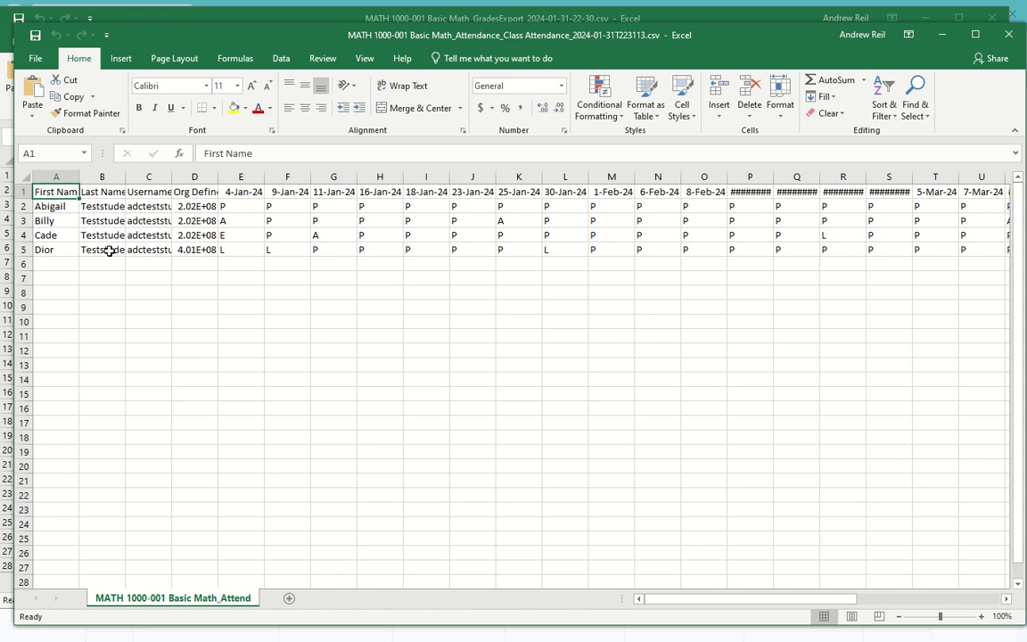
# - Freeze the header row and First Name column of the attendance sheet with panes frozen at cell B2
pyautogui.moveTo(67, 208); pyautogui.dragTo(64, 249)
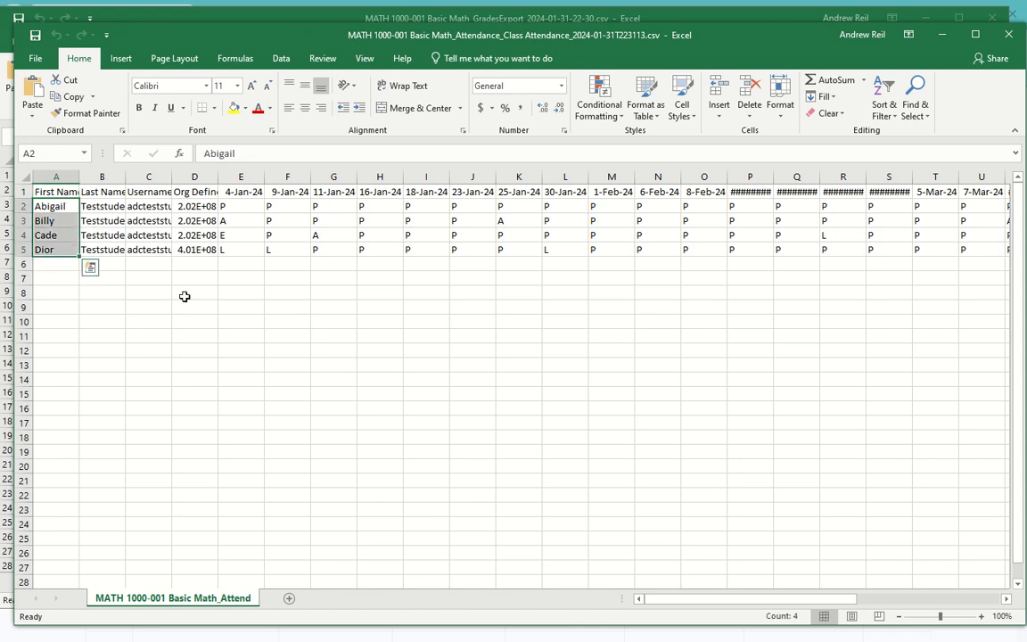
pyautogui.moveTo(778, 602); pyautogui.dragTo(762, 636)
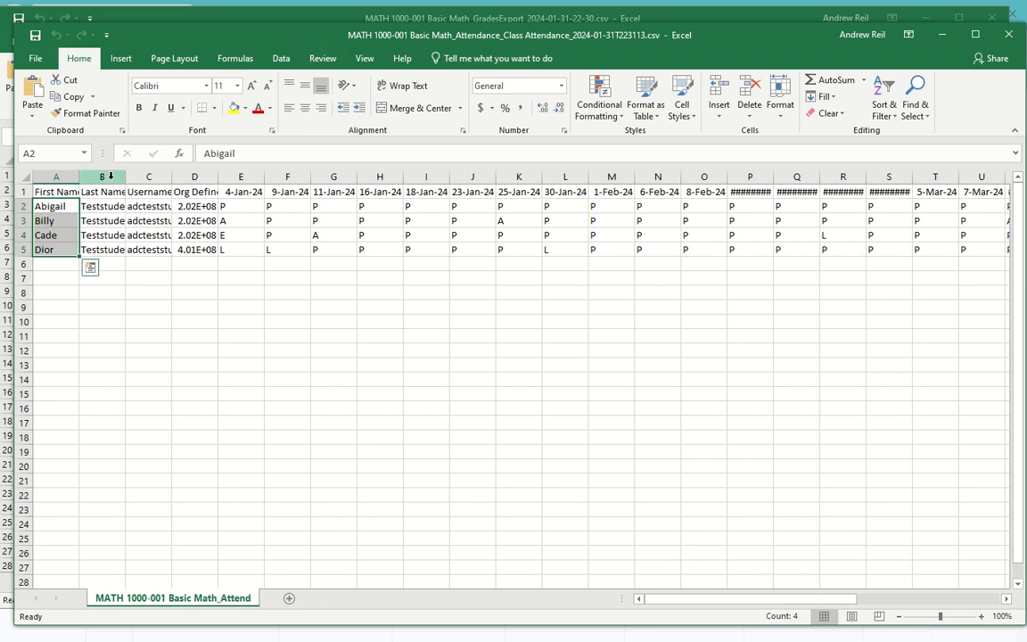
pyautogui.click(104, 202)
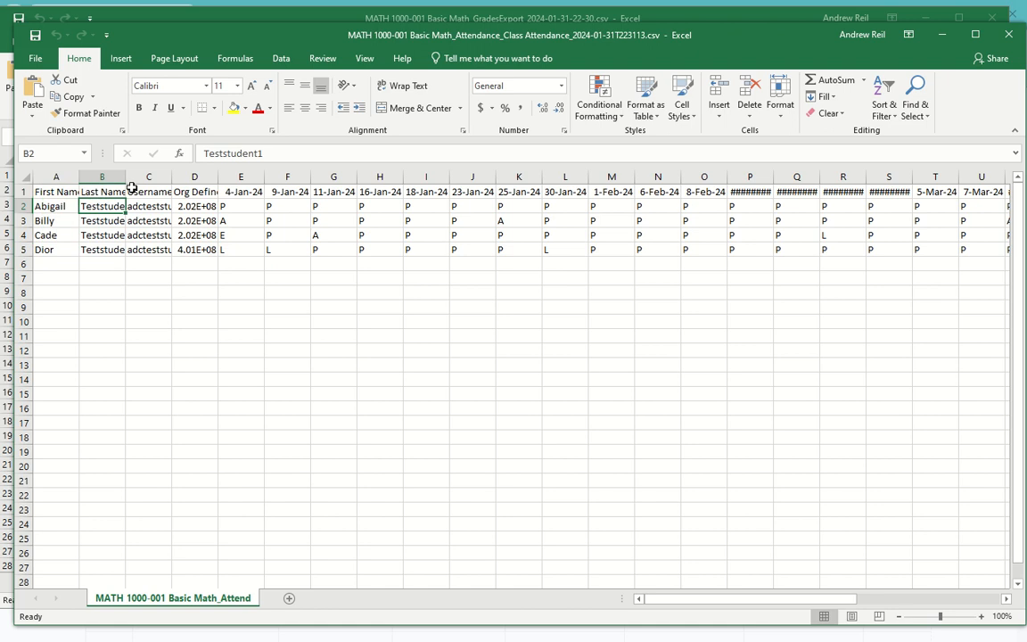
pyautogui.click(364, 59)
pyautogui.click(483, 109)
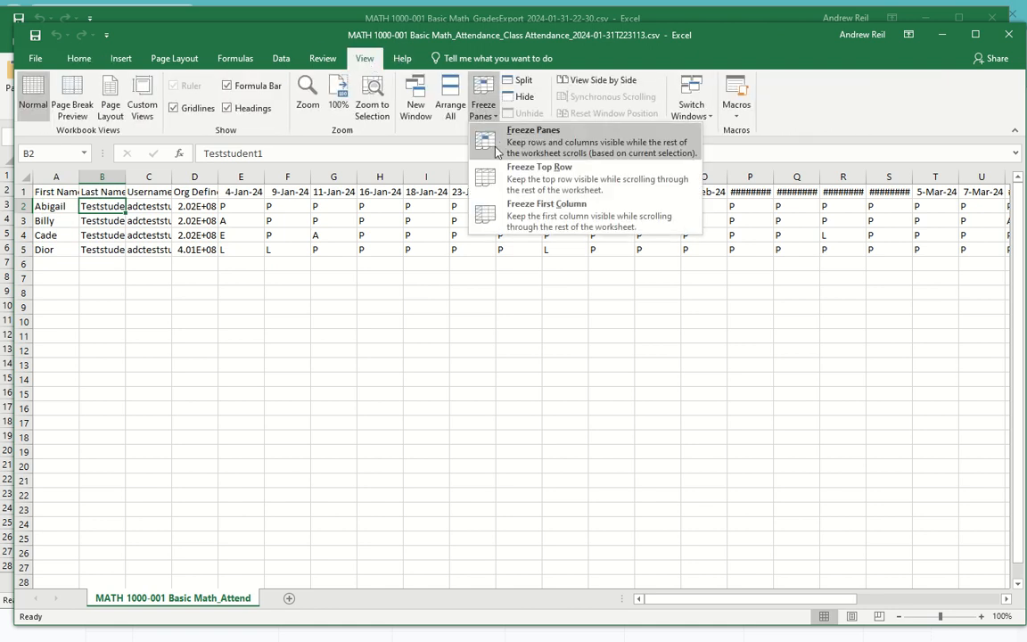
pyautogui.click(505, 132)
# - Copy the four students' % Attendance values in cells AH2:AH5 of the attendance file
pyautogui.moveTo(783, 602); pyautogui.dragTo(1004, 599)
pyautogui.hscroll(8, 1003, 600)
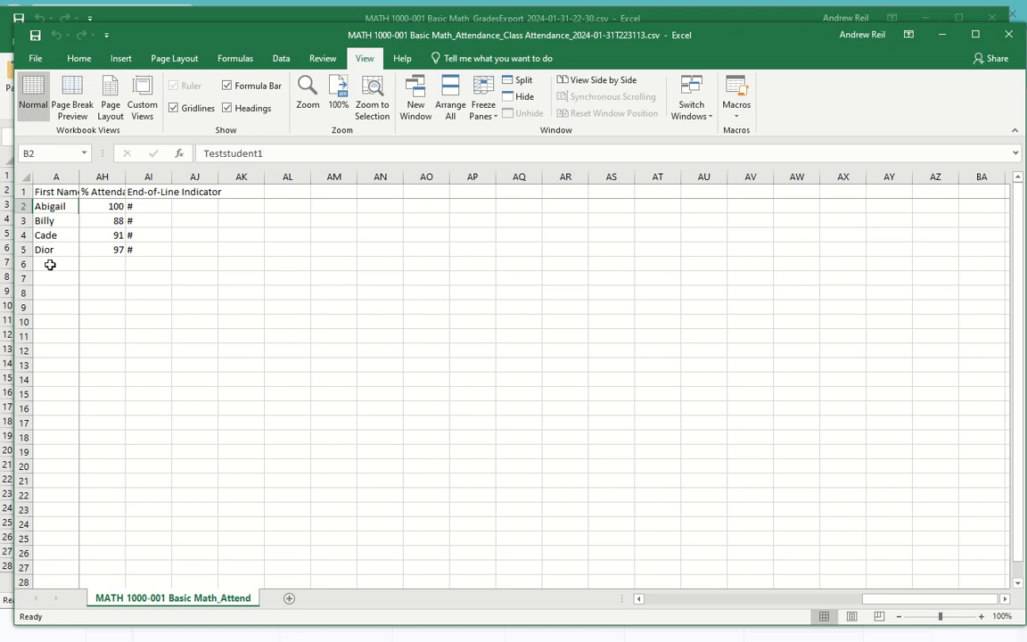
pyautogui.moveTo(112, 203); pyautogui.dragTo(115, 249)
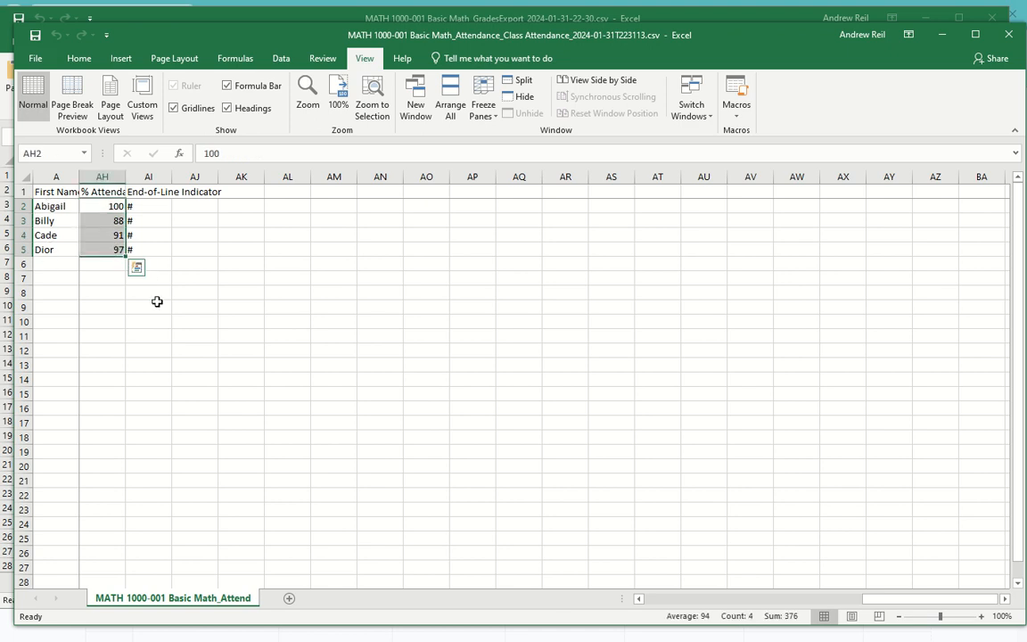
pyautogui.rightClick(112, 236)
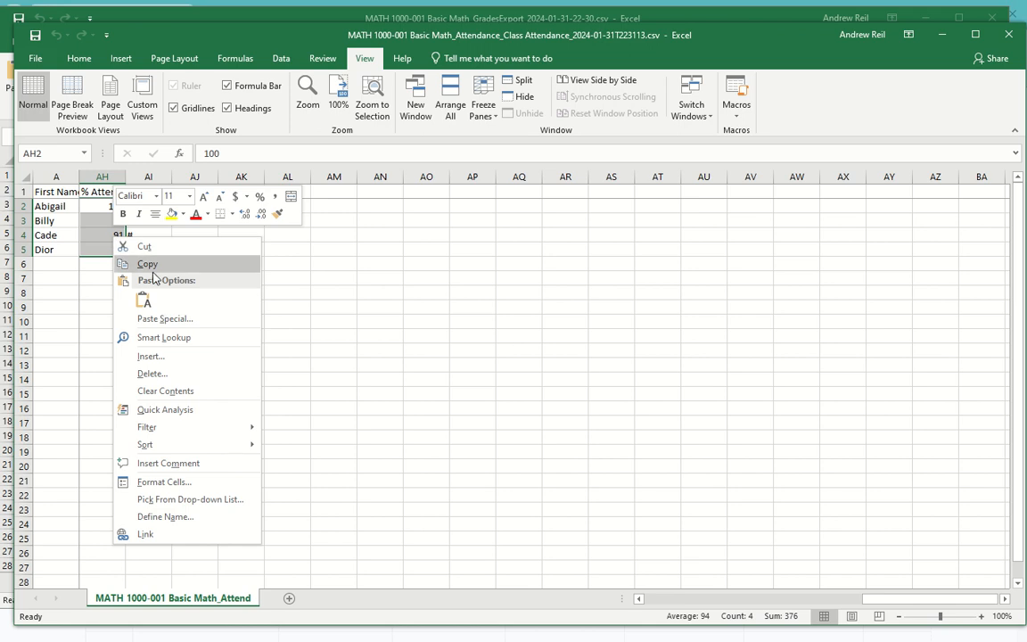
pyautogui.click(146, 265)
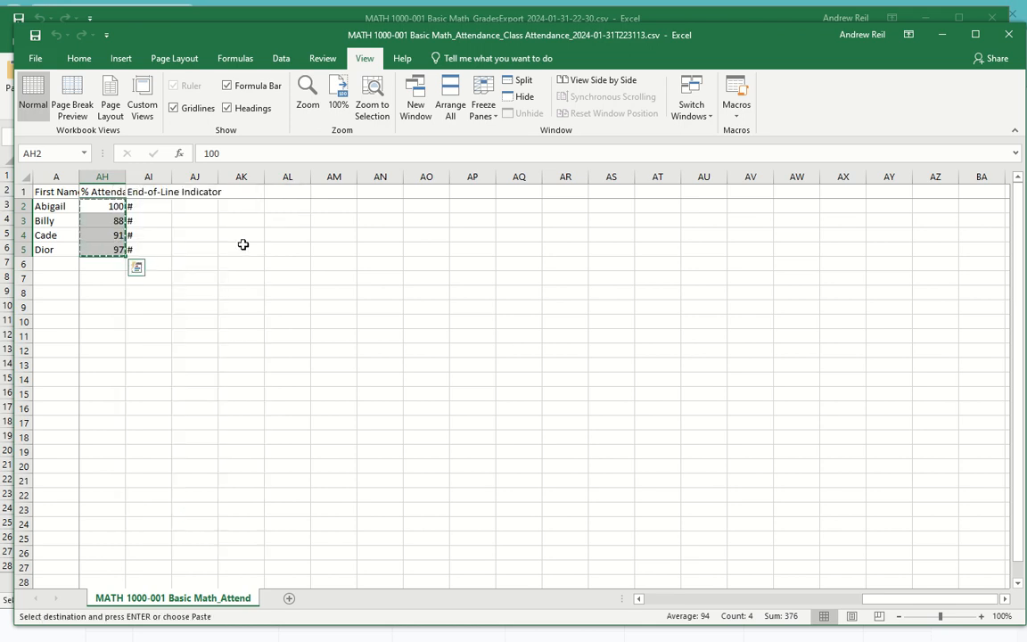
# - Switch to the GradesExport file and paste the copied percentages as values into the Attendance column starting at D2
pyautogui.click(942, 35)
pyautogui.rightClick(179, 188)
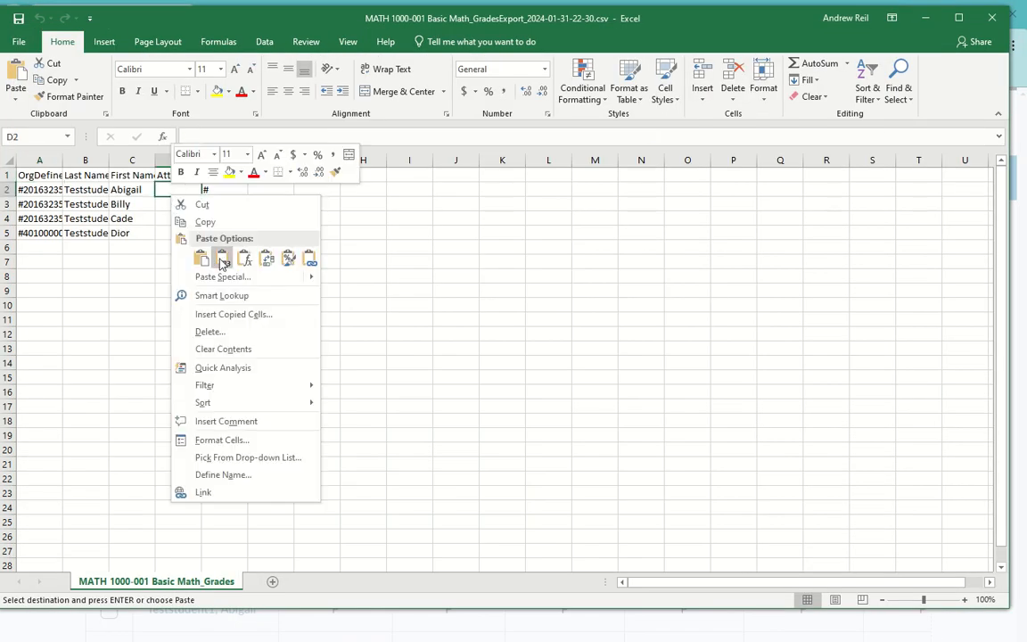
pyautogui.click(223, 259)
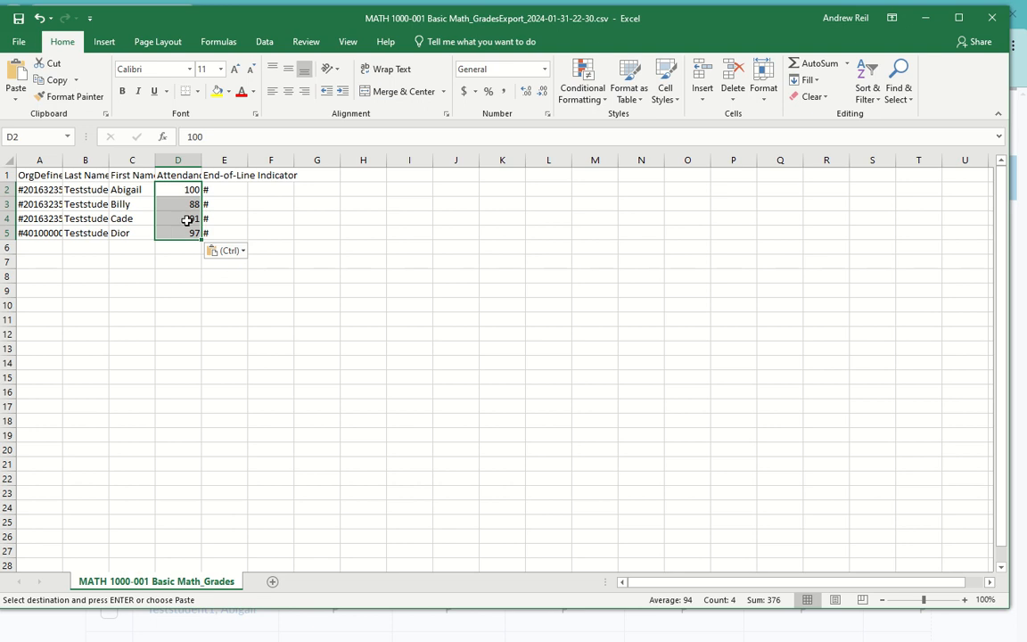
# - Check the pasted score in row 4 of the grades file against the same student's row in the attendance file
pyautogui.moveTo(189, 218); pyautogui.dragTo(46, 216)
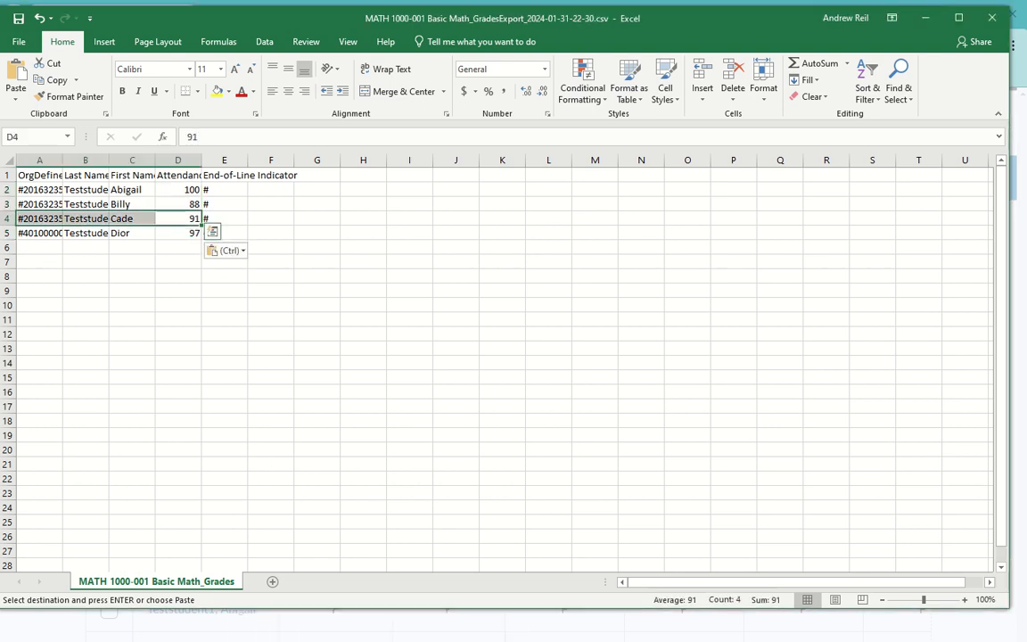
pyautogui.click(437, 622)
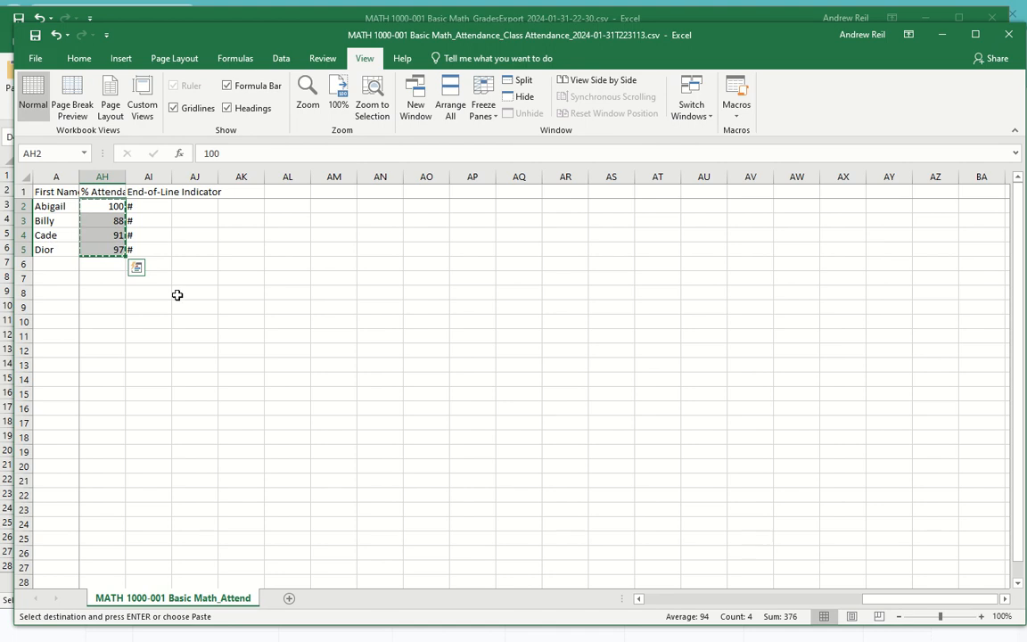
pyautogui.click(942, 34)
# - Save the GradesExport CSV file, return to the browser and close the attendance export dialog
pyautogui.click(193, 259)
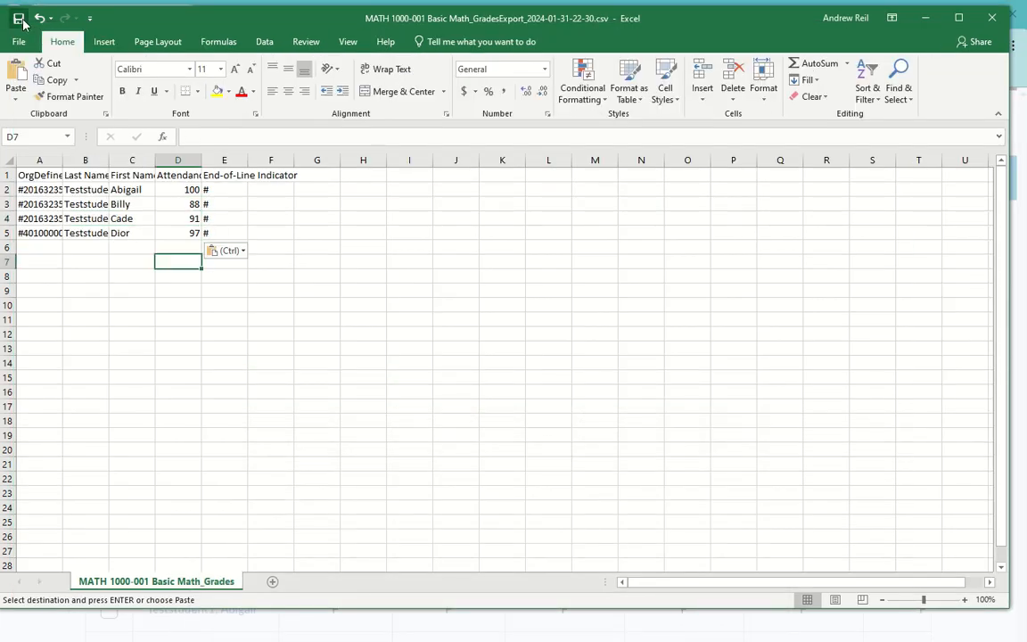
pyautogui.press('Escape')
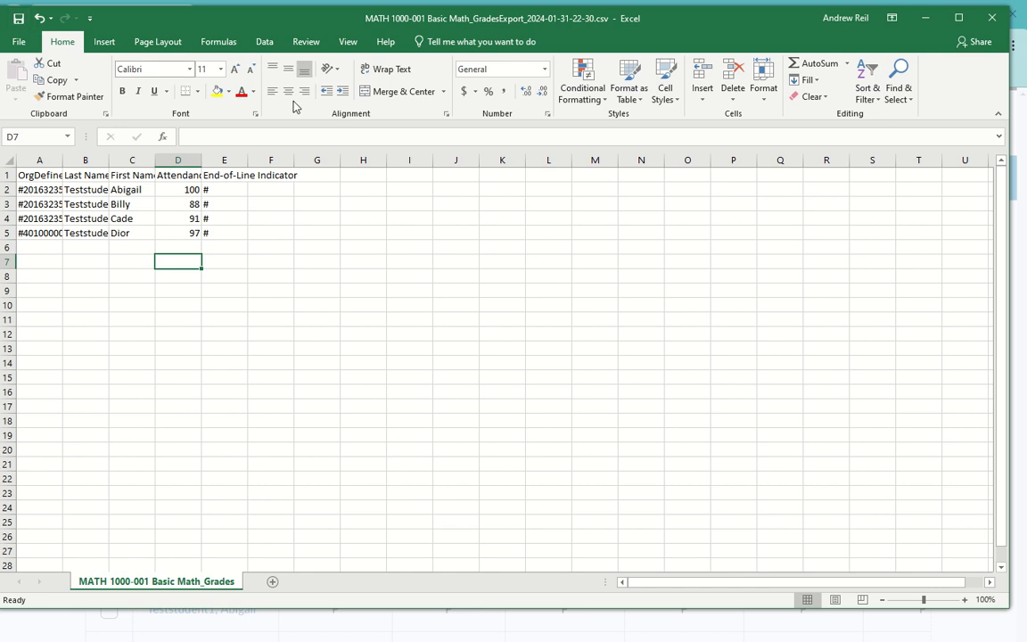
pyautogui.click(925, 17)
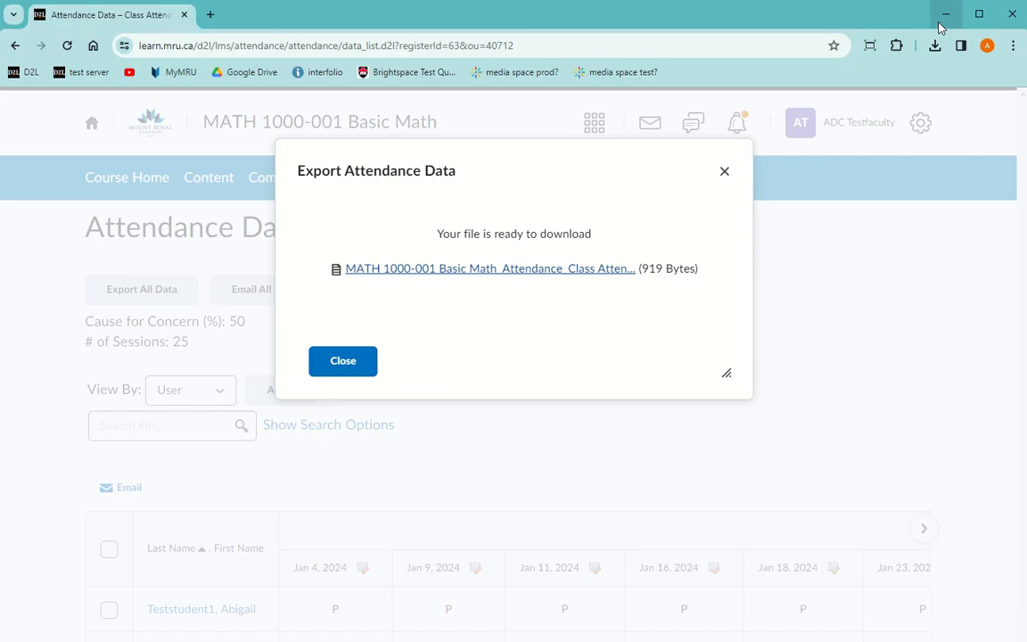
pyautogui.click(339, 361)
pyautogui.click(597, 182)
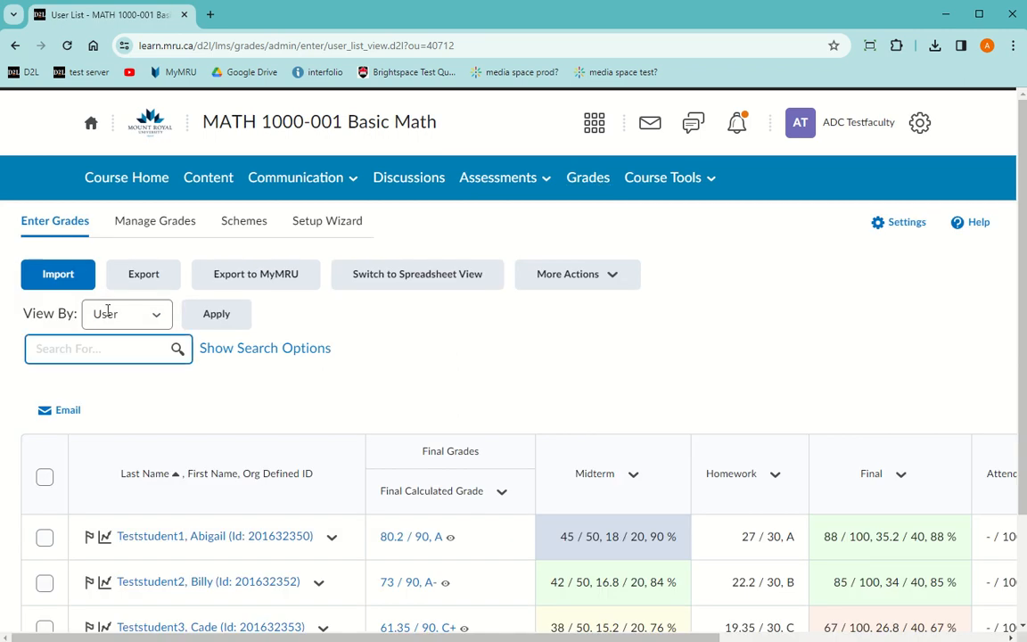
pyautogui.click(70, 280)
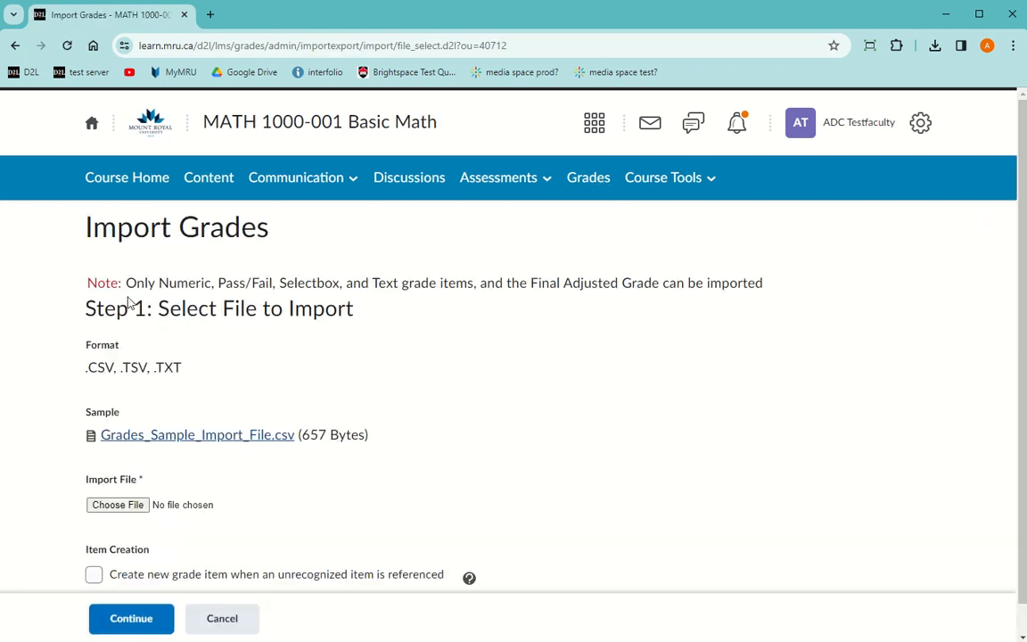
pyautogui.click(116, 506)
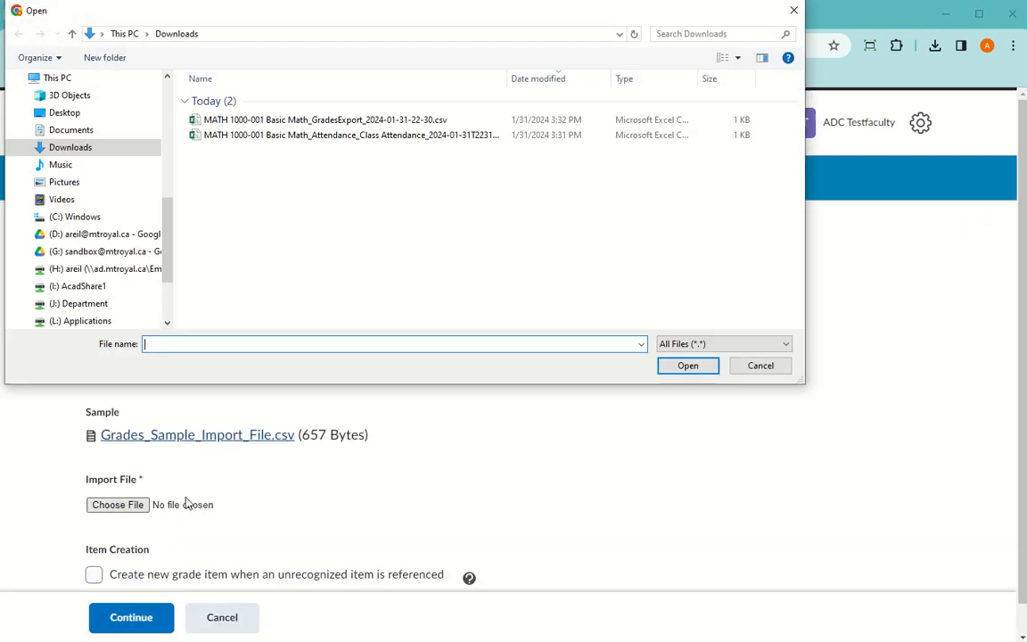
pyautogui.click(357, 119)
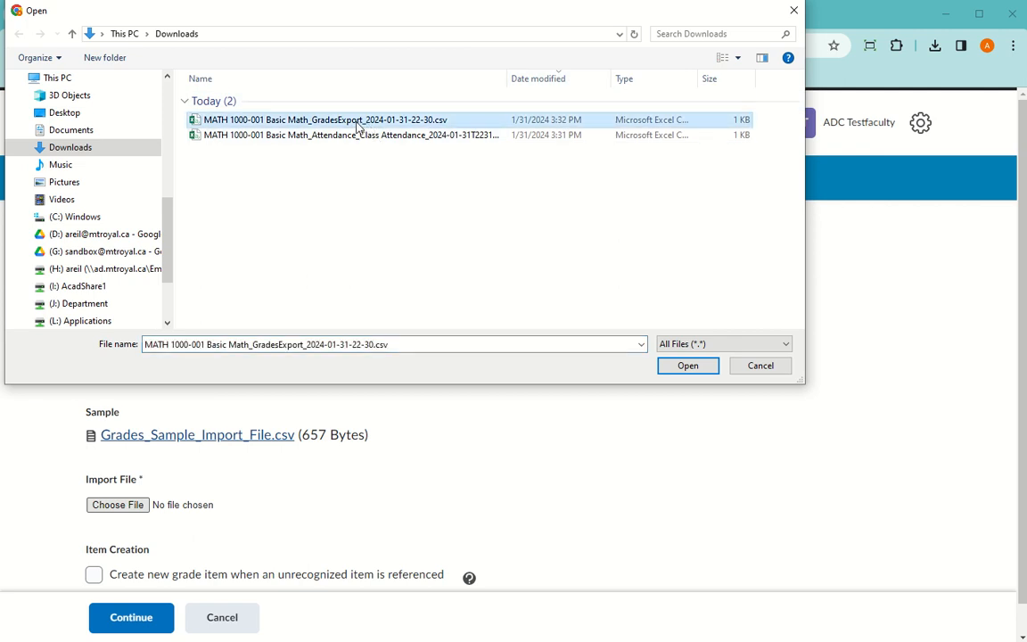
pyautogui.click(695, 369)
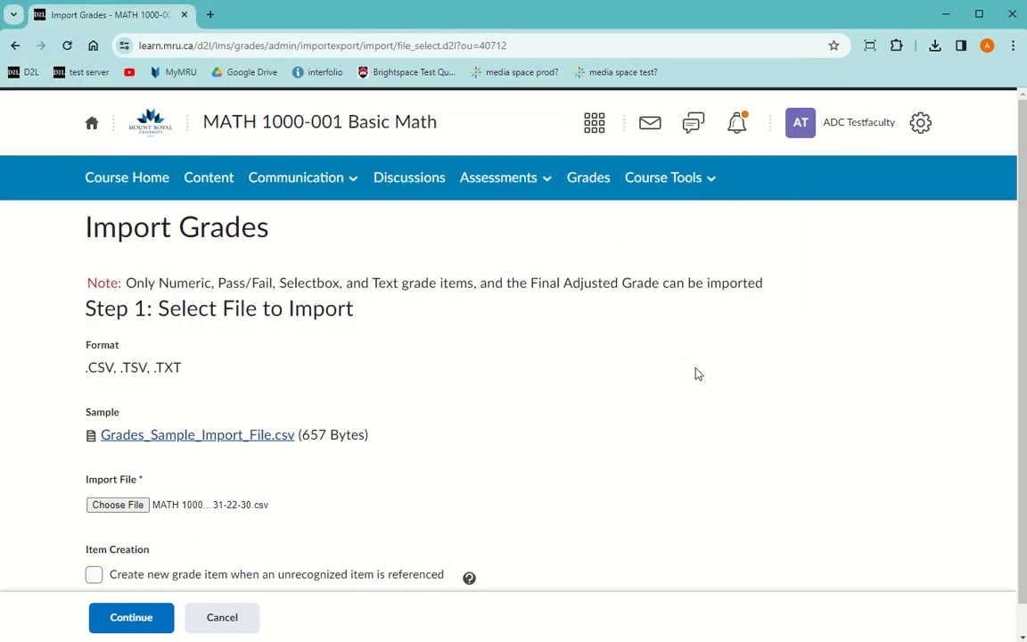
# - Import the file's grades after checking the errors page and preview, and review the Attendance column in the grade book
pyautogui.click(134, 617)
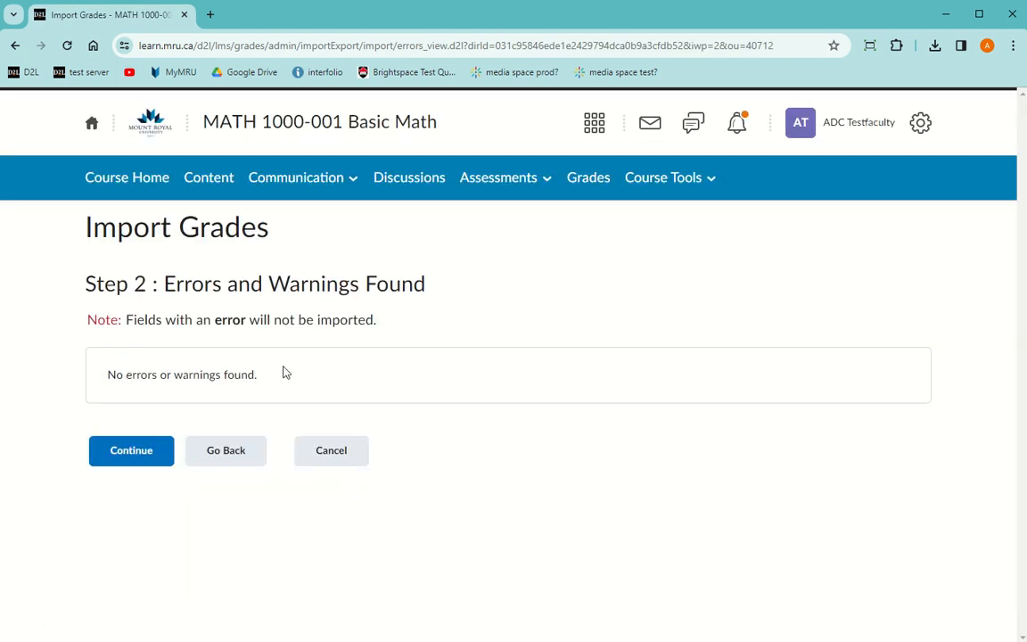
pyautogui.click(138, 460)
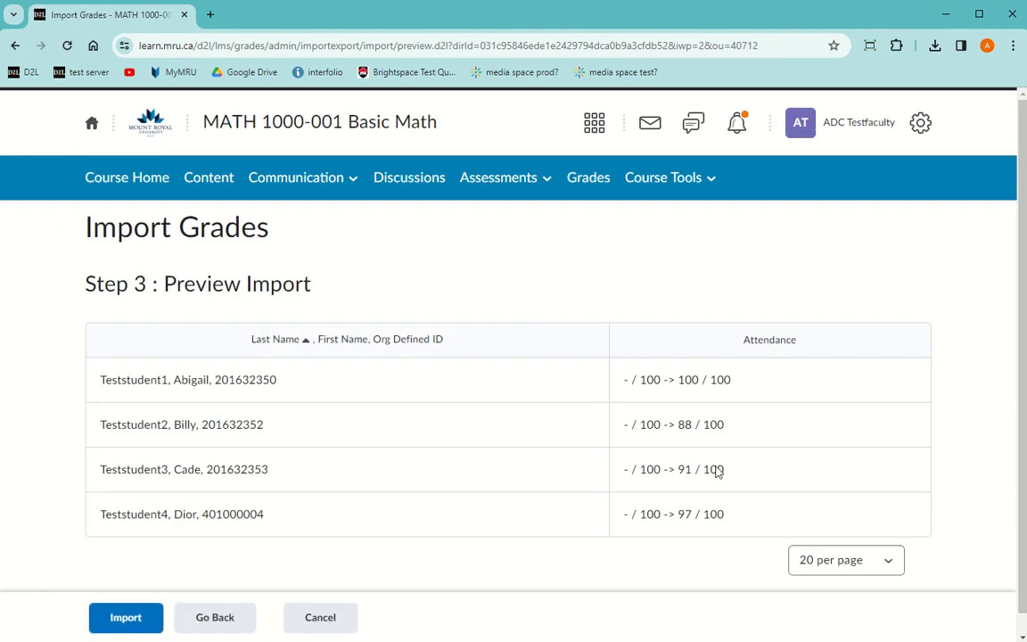
pyautogui.moveTo(718, 473); pyautogui.dragTo(93, 469)
pyautogui.click(688, 464)
pyautogui.click(124, 622)
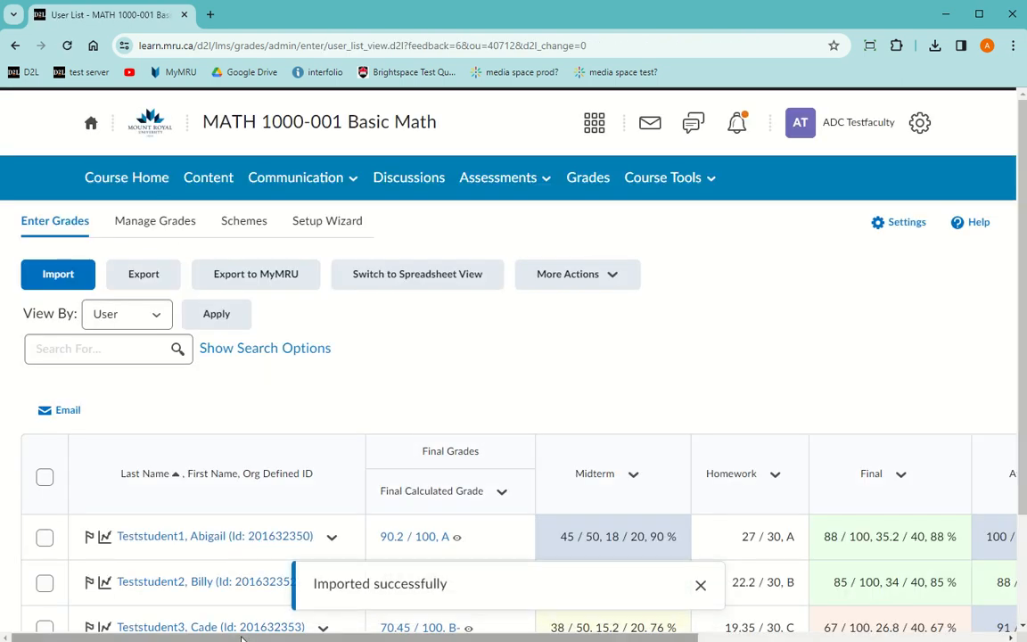
pyautogui.moveTo(240, 637); pyautogui.dragTo(559, 637)
pyautogui.scroll(-2, 607, 481)
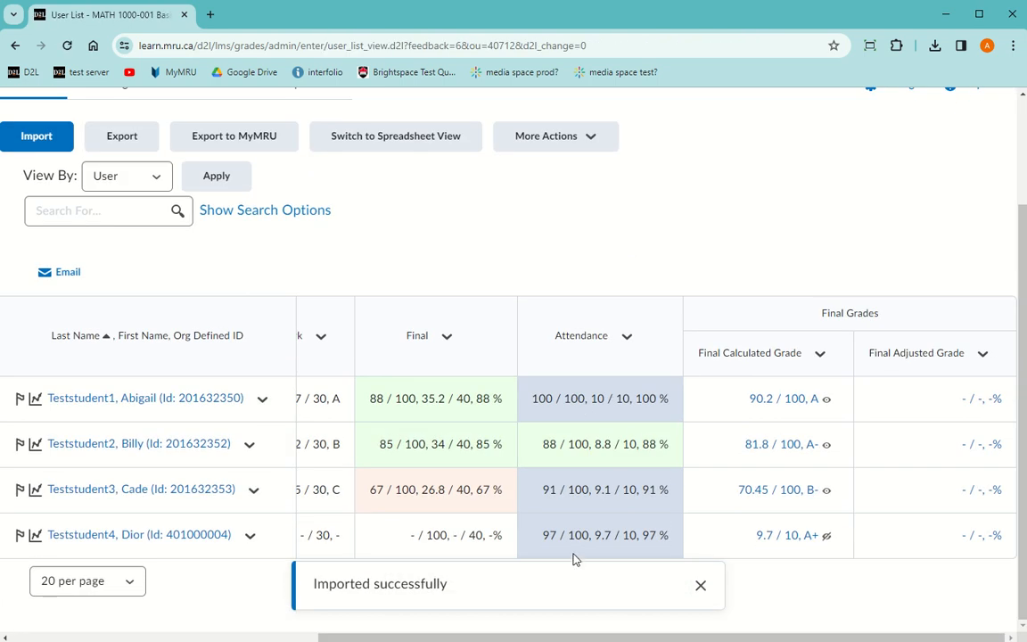